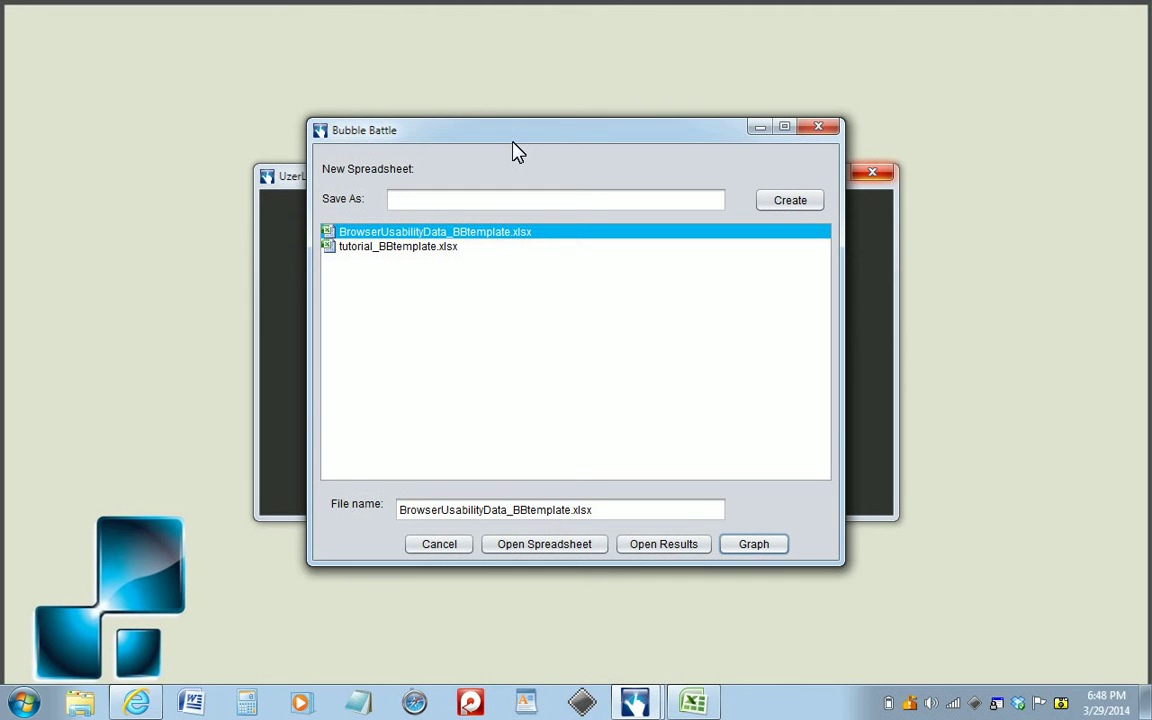
Create a new spreadsheet named Tutorial2 and open Tutorial2_BBtemplate.xlsx in Excel.
{"action": "left_click", "coordinate": [529, 197]}
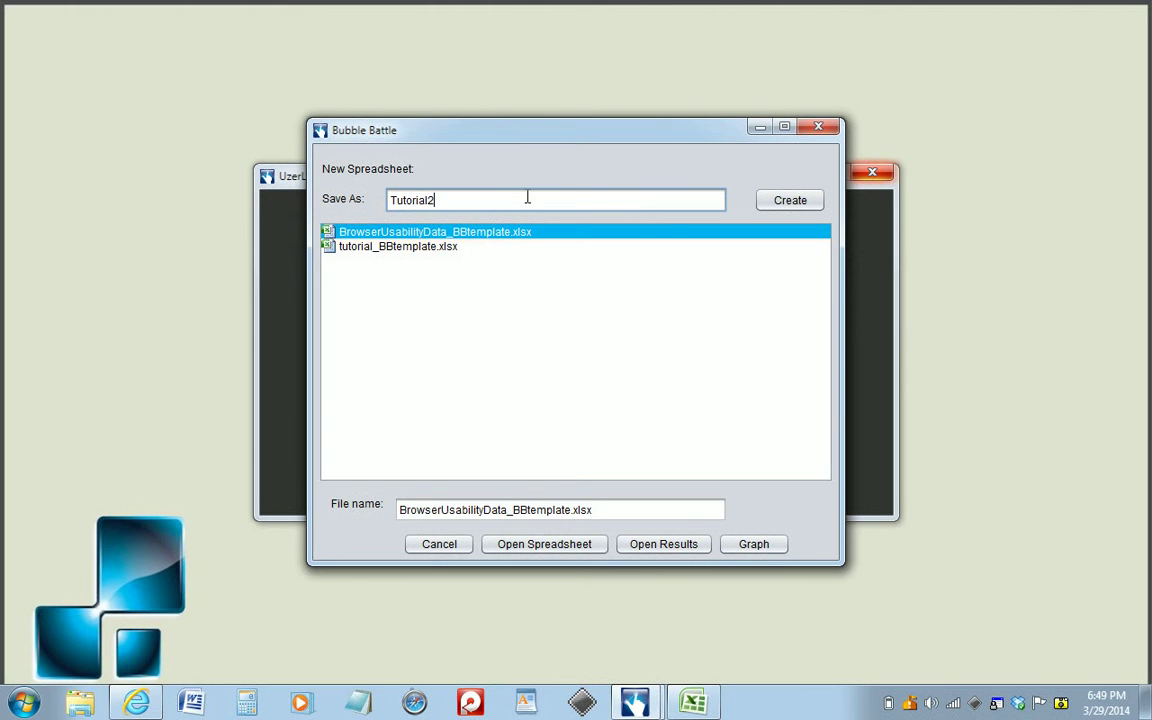
{"action": "left_click", "coordinate": [803, 204]}
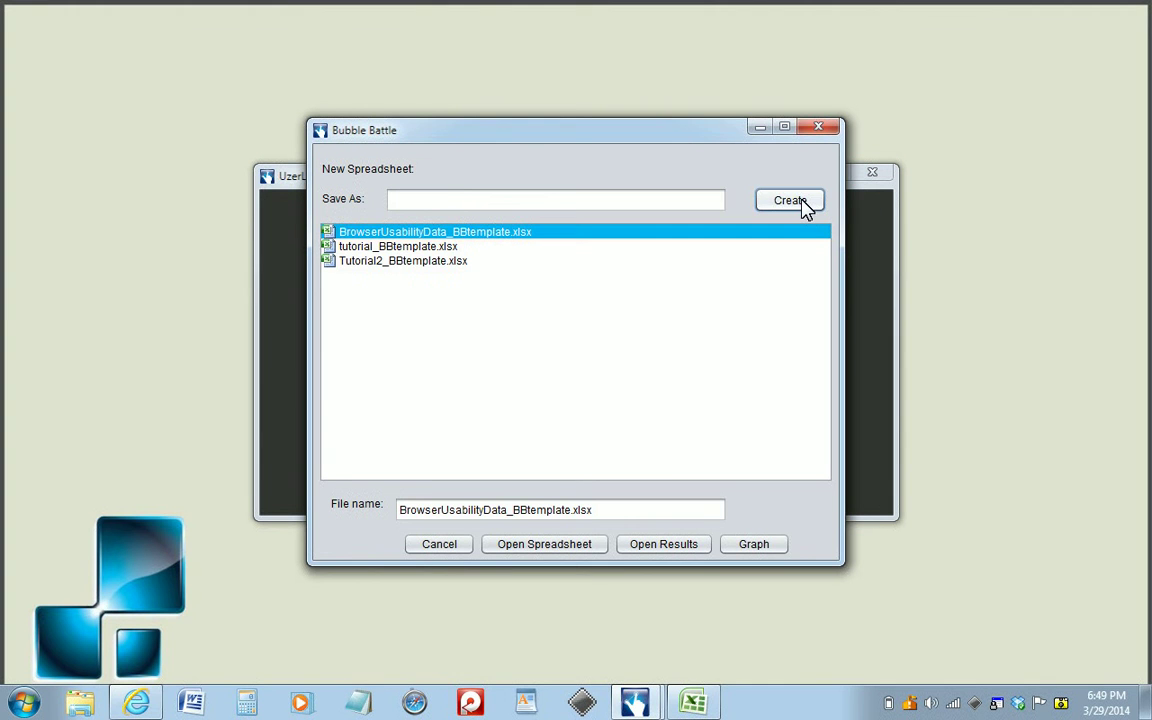
{"action": "left_click", "coordinate": [432, 262]}
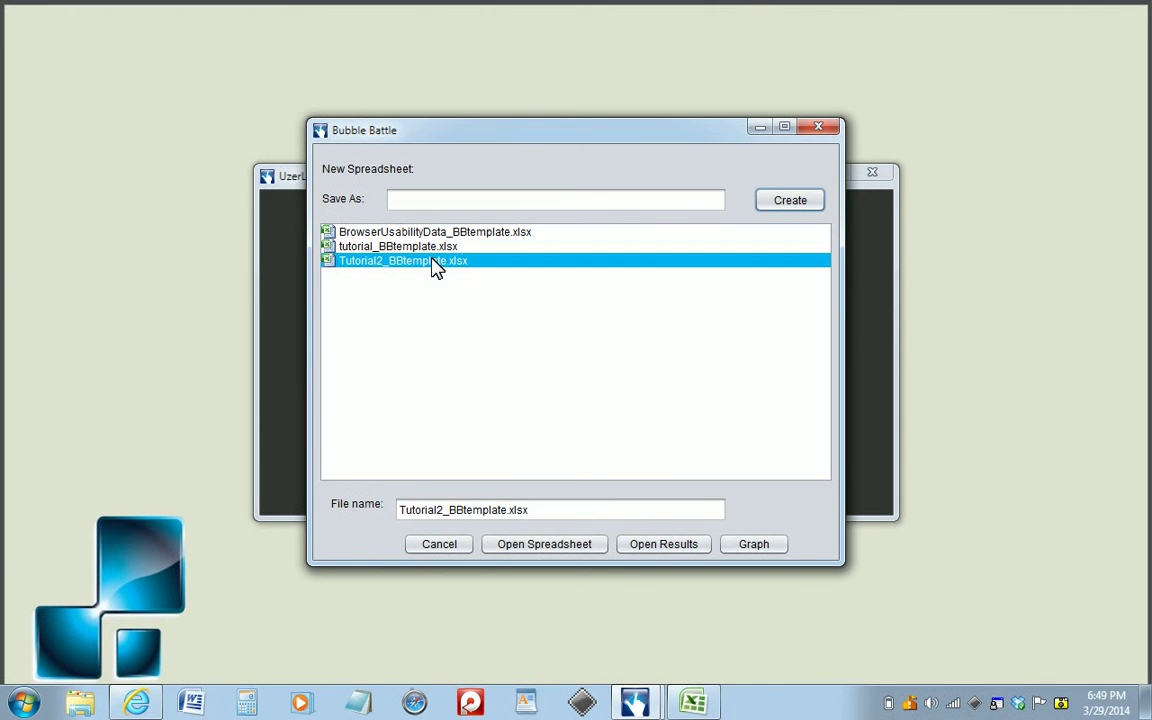
{"action": "left_click", "coordinate": [563, 548]}
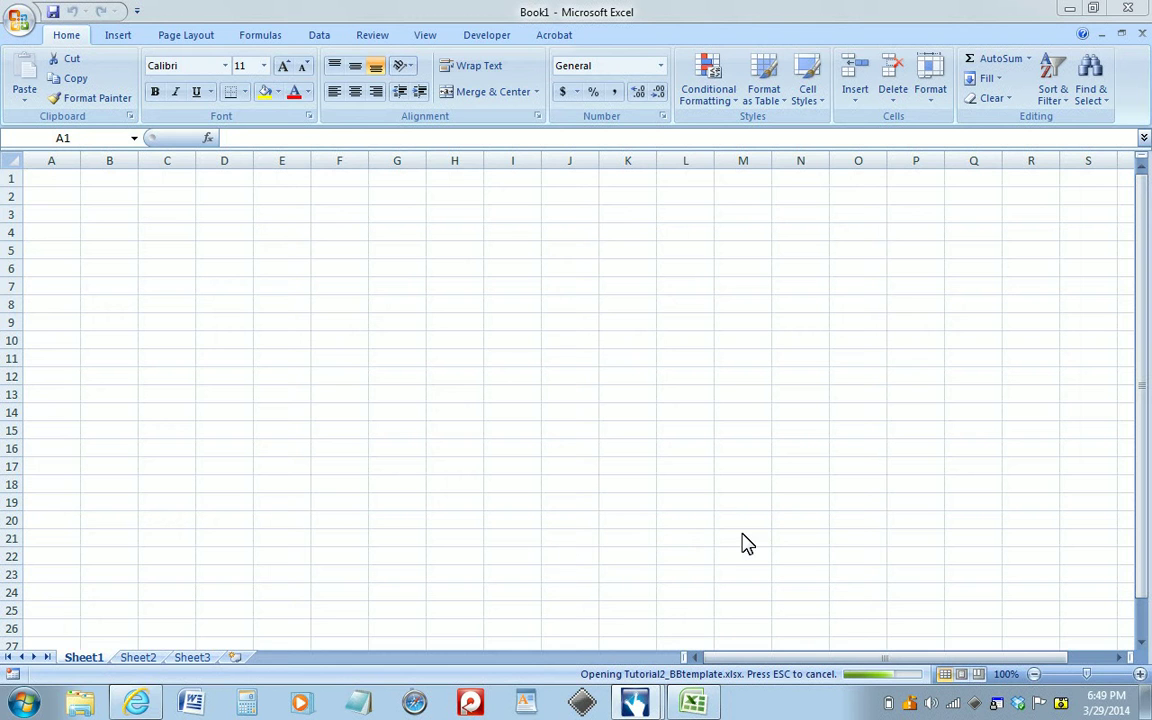
{"action": "mouse_move", "coordinate": [703, 706]}
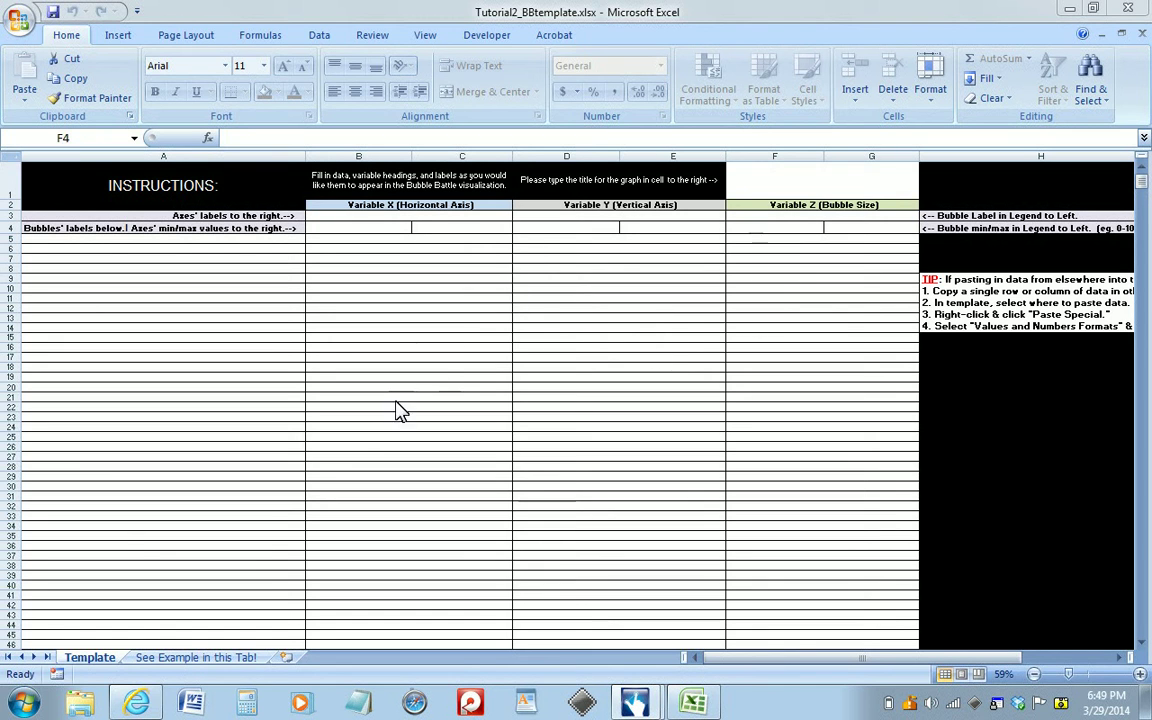
Review the worked example sheet in the template workbook, close the workbook and return to Bubble Battle.
{"action": "left_click", "coordinate": [181, 658]}
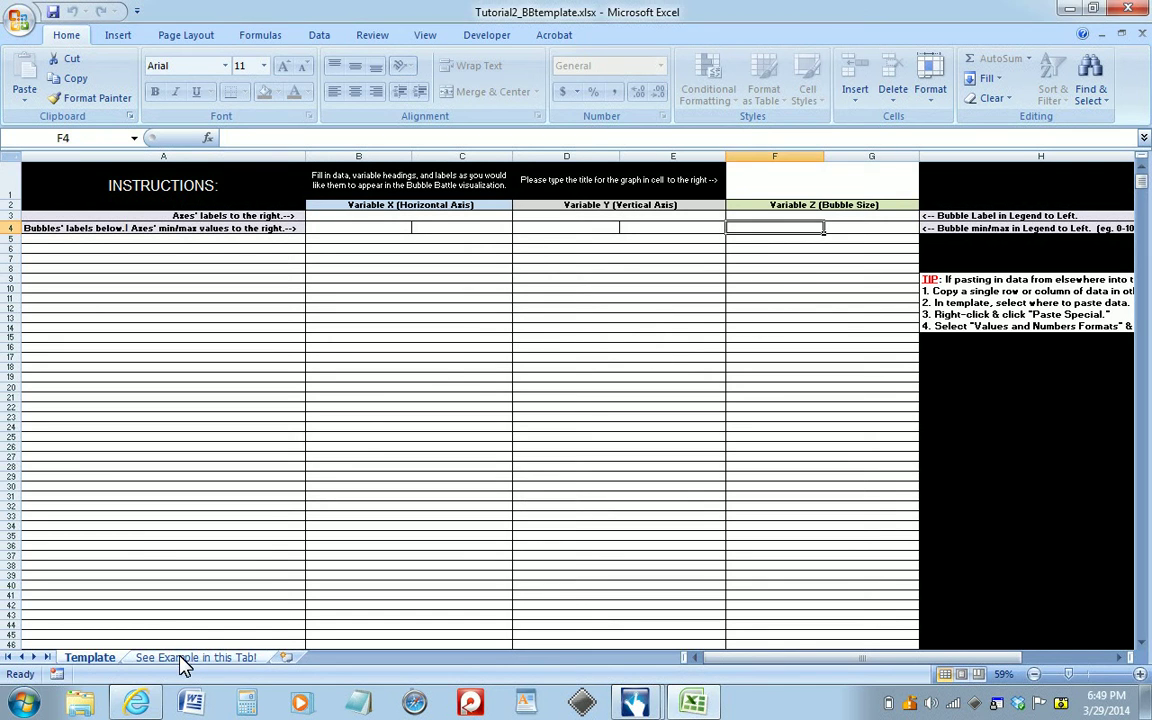
{"action": "left_click", "coordinate": [183, 658]}
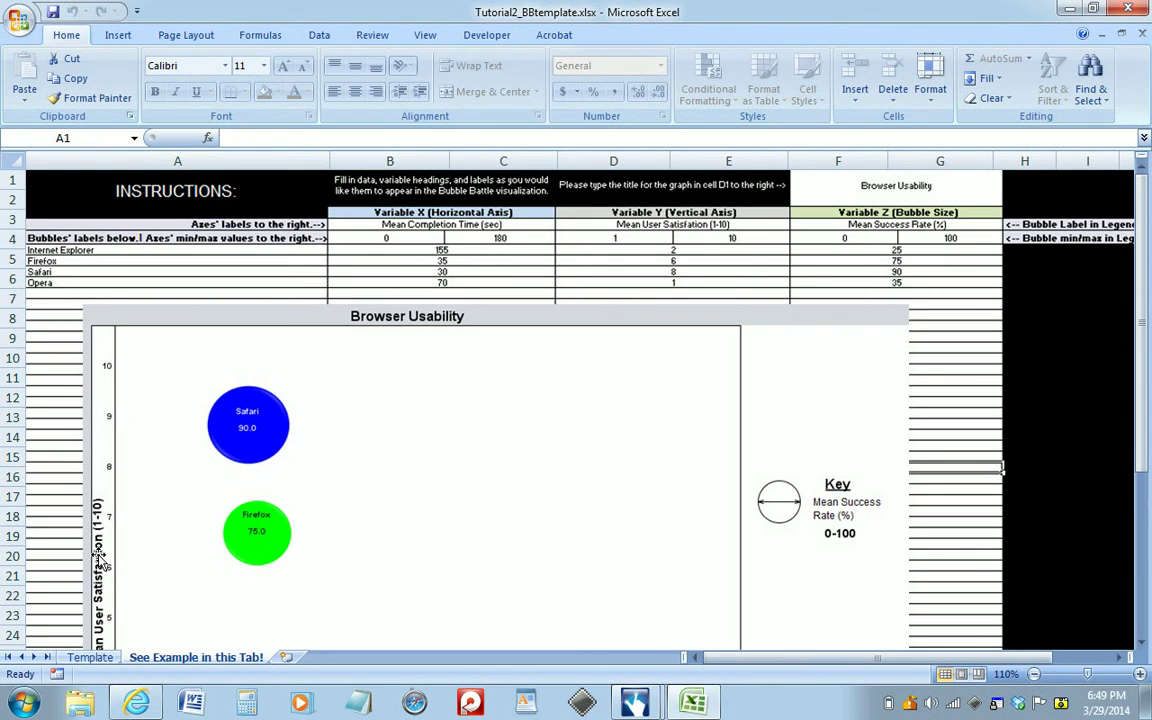
{"action": "left_click", "coordinate": [1142, 33]}
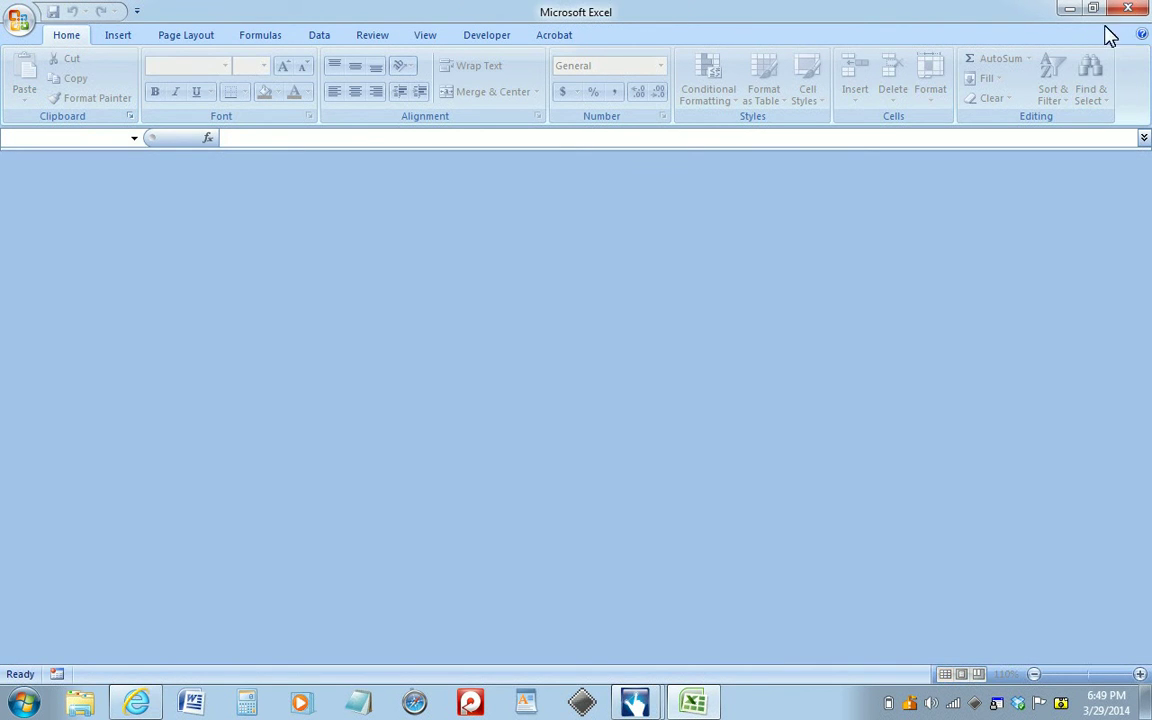
{"action": "left_click", "coordinate": [1070, 9]}
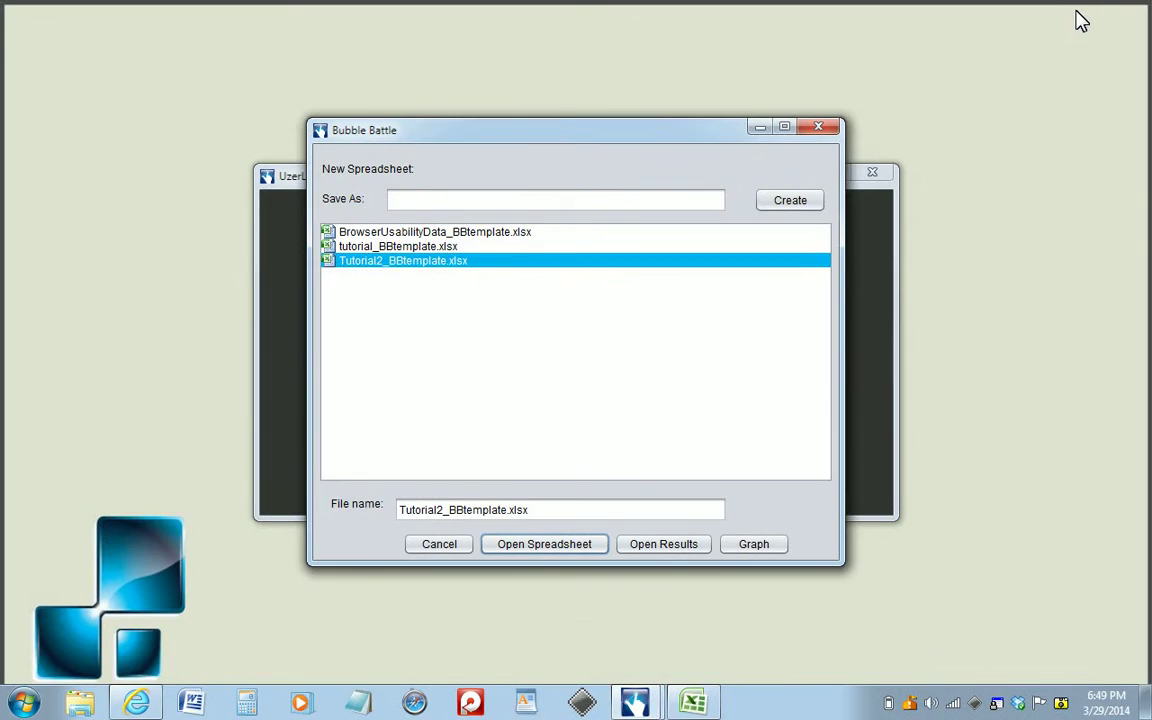
Graph the data in BrowserUsabilityData_BBtemplate.xlsx.
{"action": "left_click", "coordinate": [502, 232]}
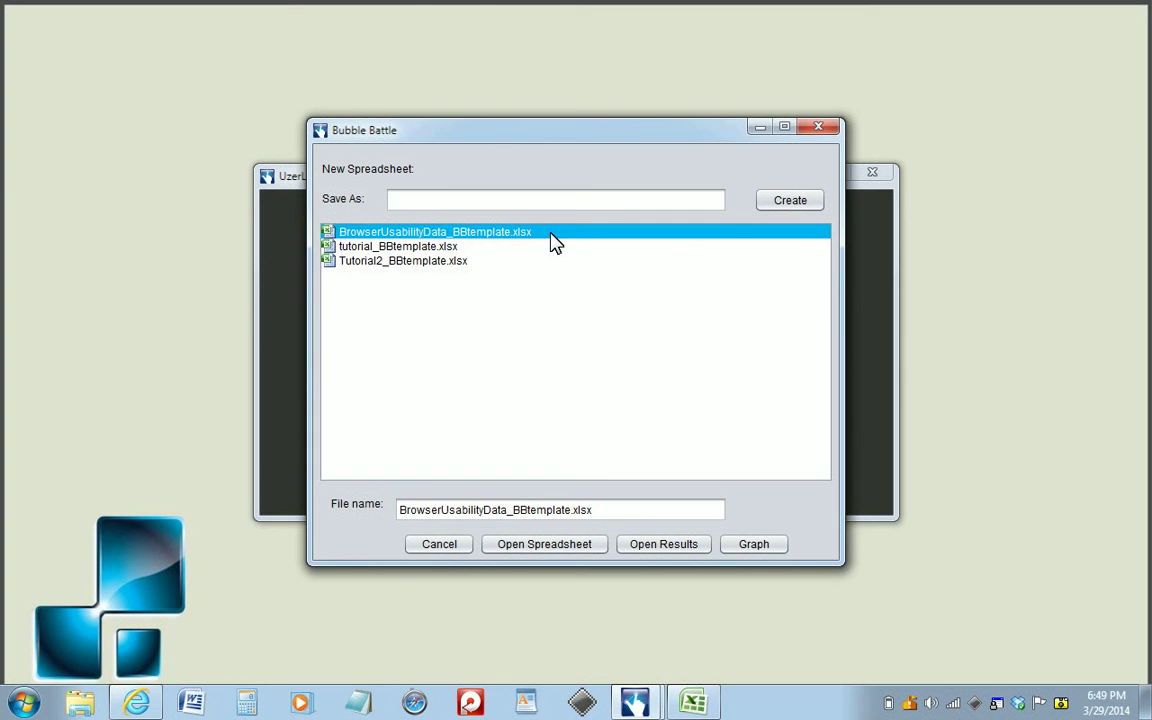
{"action": "left_click", "coordinate": [754, 545]}
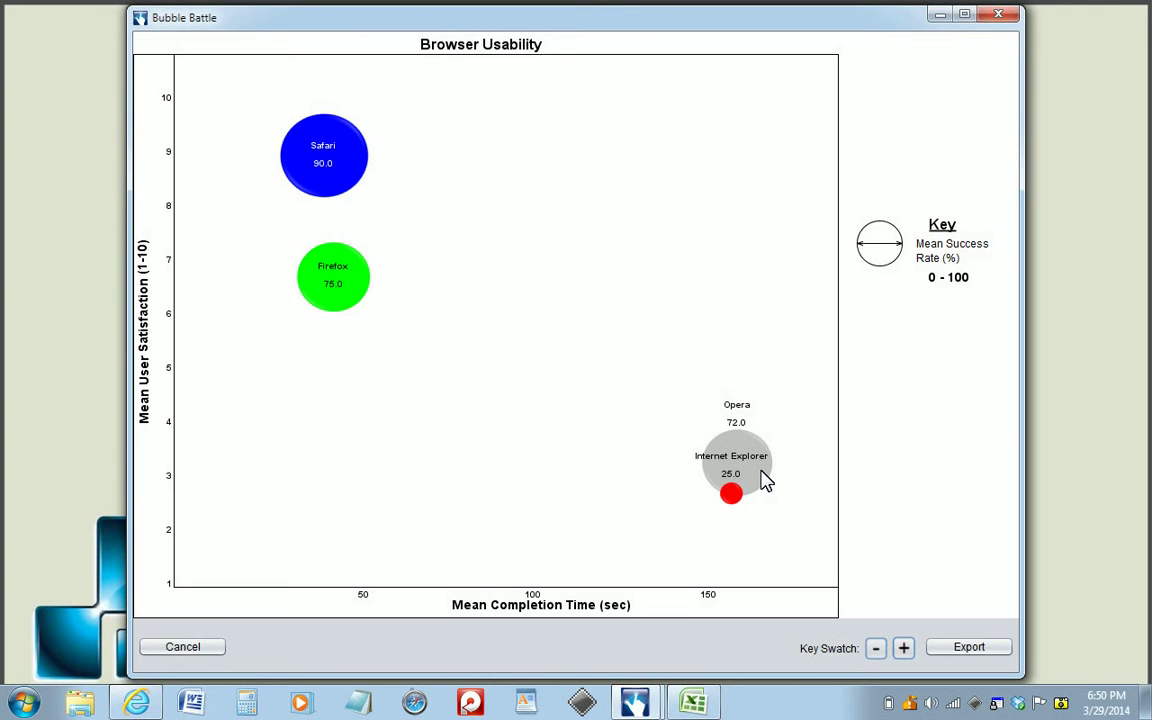
Add a swatch to the graph's key and set its colour to red with the code FF0000.
{"action": "left_click", "coordinate": [904, 649]}
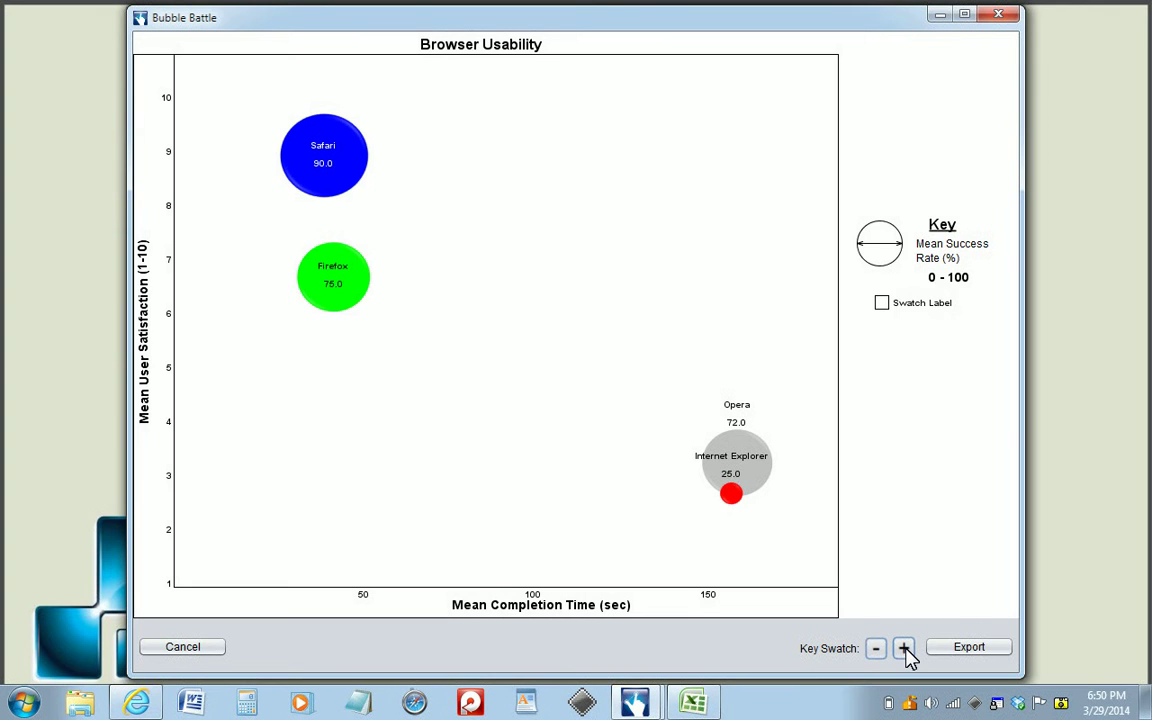
{"action": "left_click", "coordinate": [882, 303]}
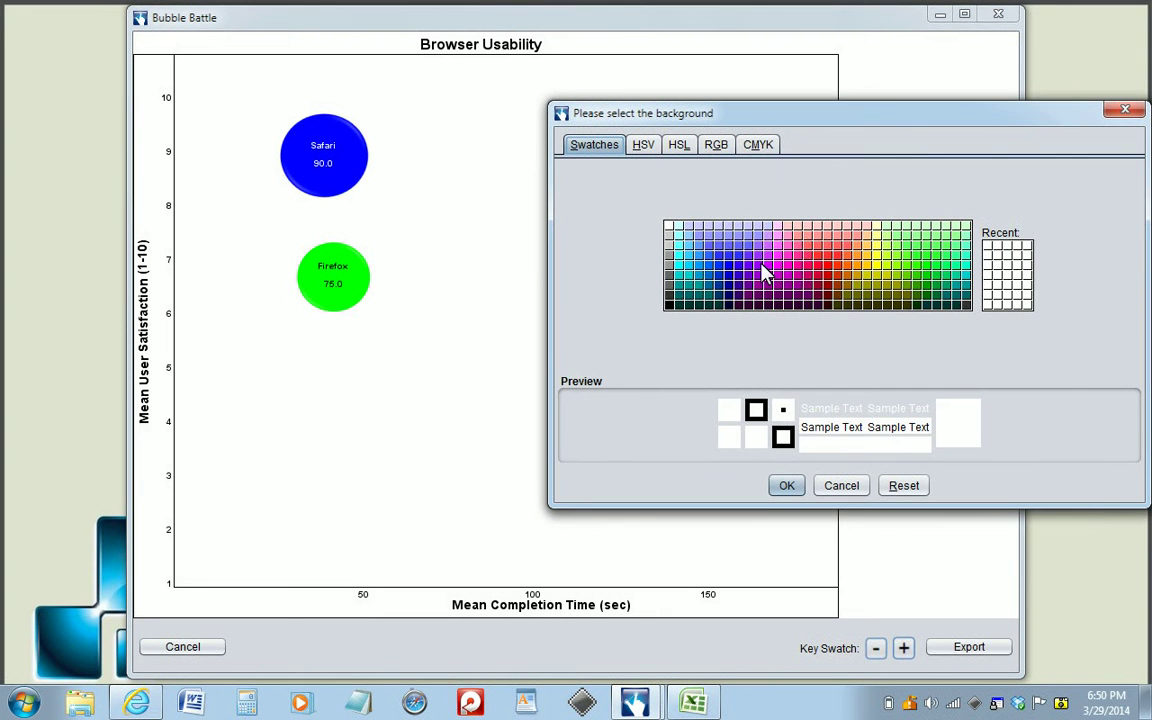
{"action": "left_click", "coordinate": [718, 147]}
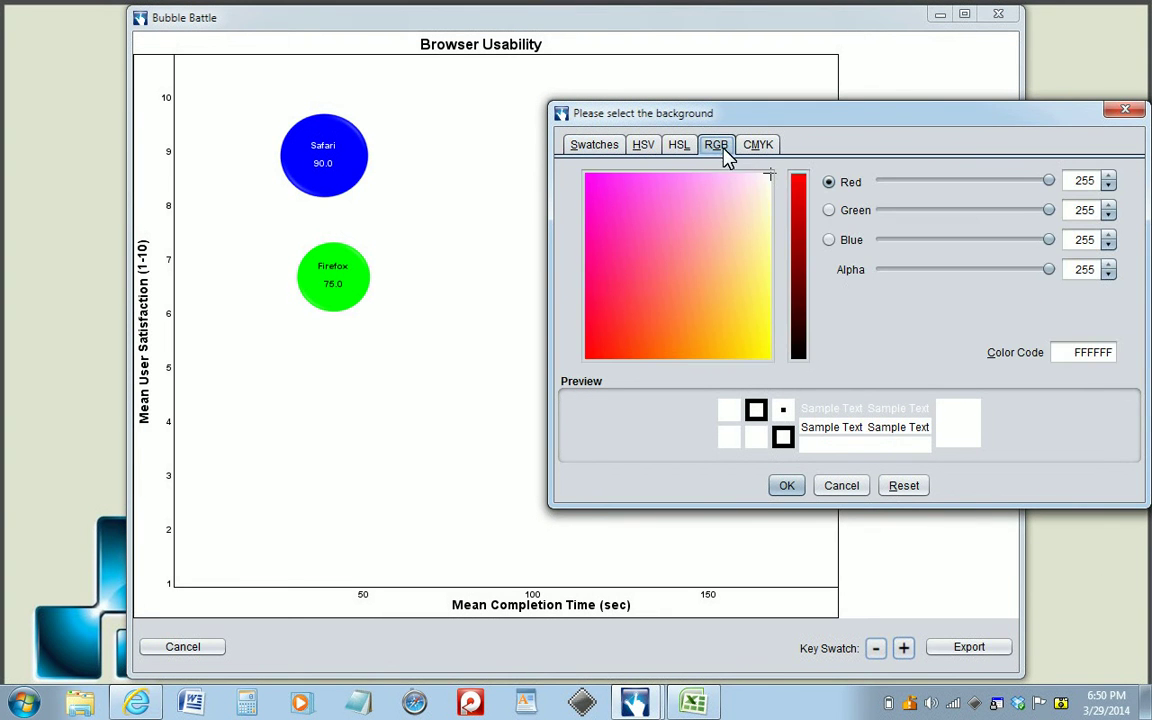
{"action": "double_click", "coordinate": [1112, 353]}
{"action": "left_click", "coordinate": [1112, 353]}
{"action": "double_click", "coordinate": [1112, 353]}
{"action": "type", "text": "FF0000"}
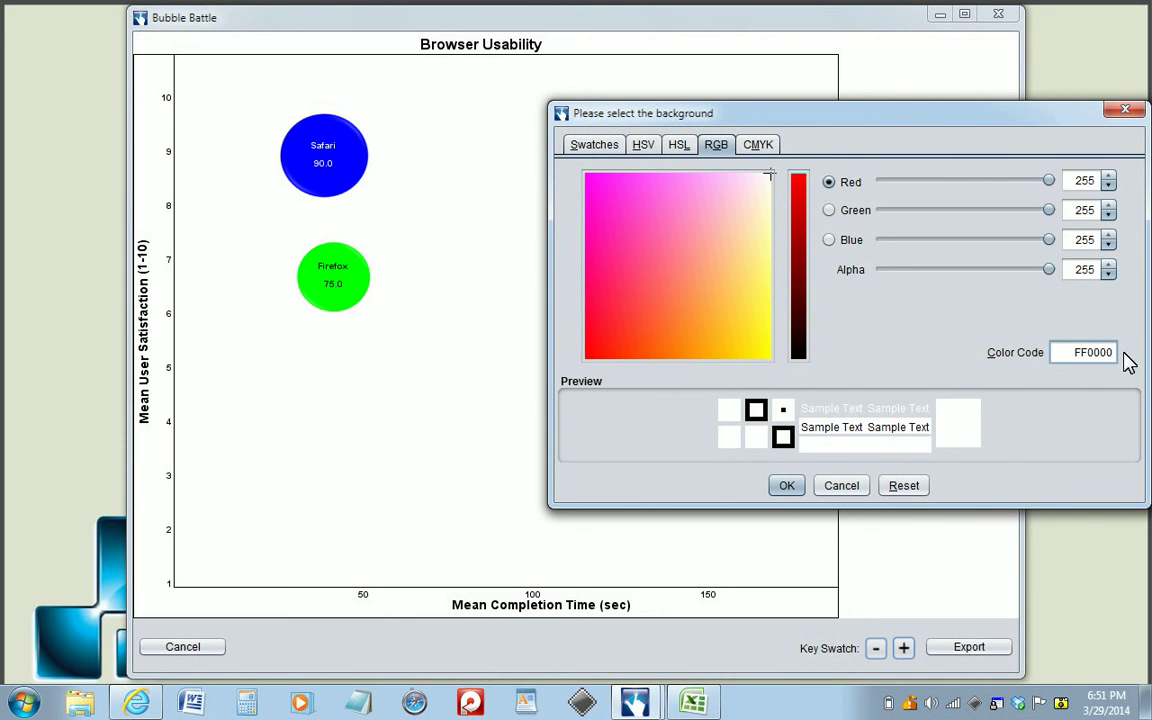
{"action": "key", "text": "Return"}
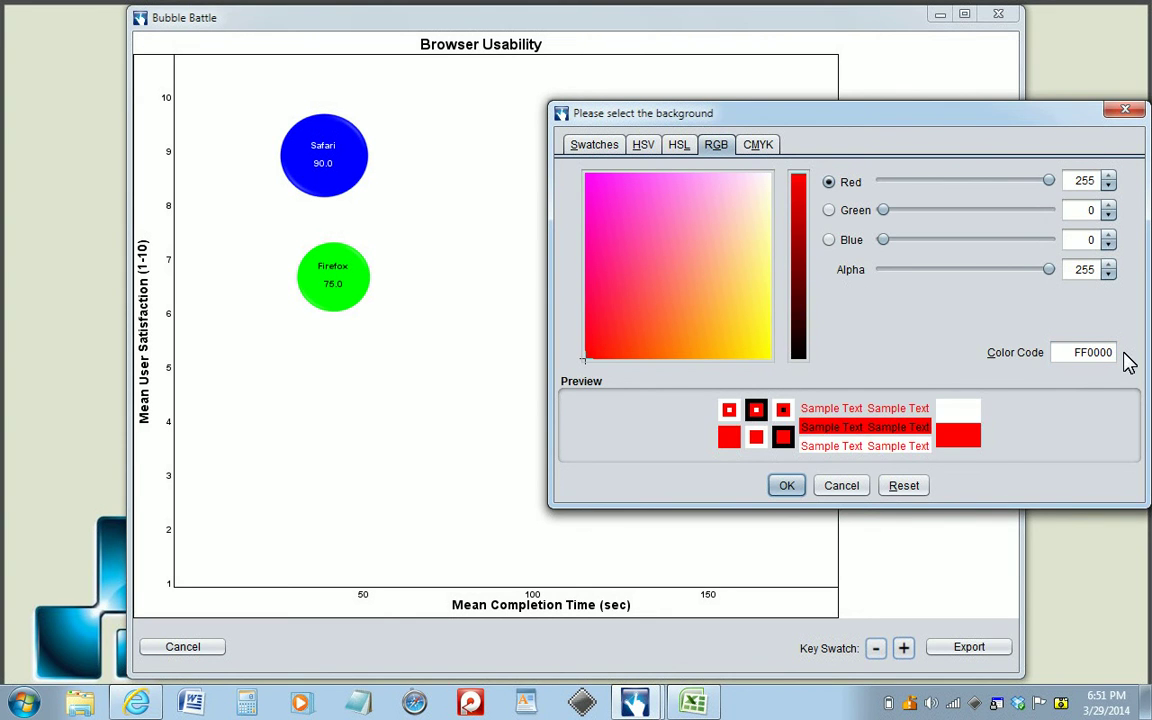
{"action": "left_click", "coordinate": [787, 486]}
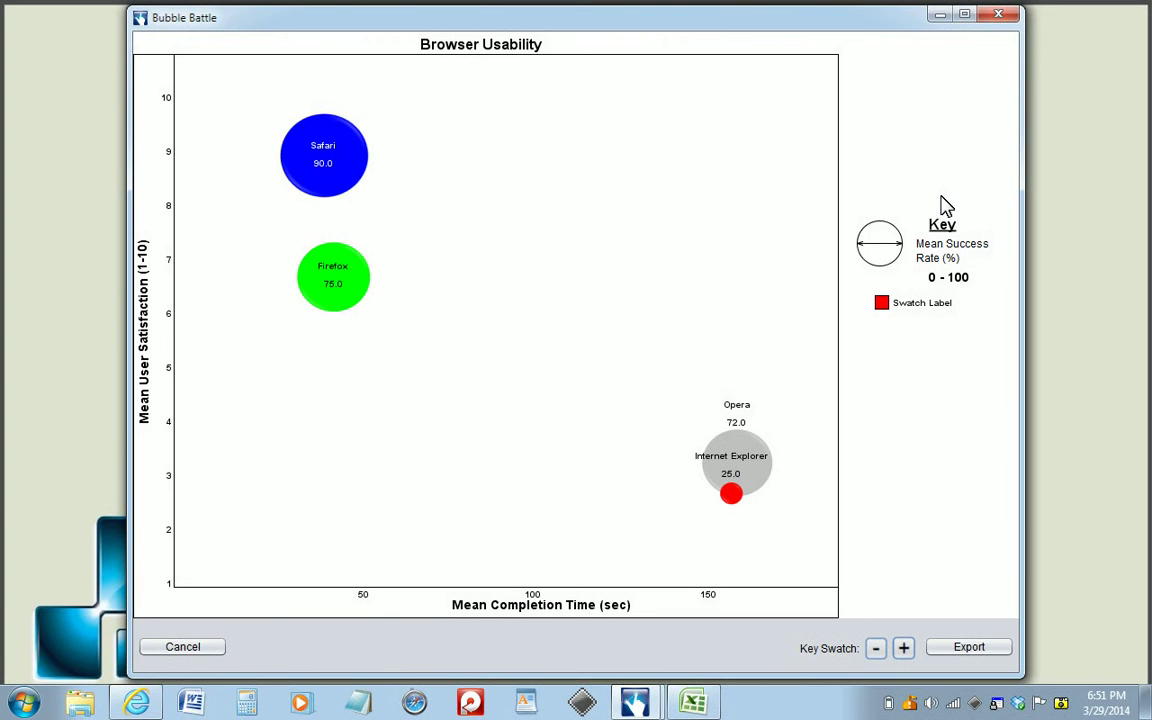
Label the red key swatch WIndows.
{"action": "left_click", "coordinate": [930, 305]}
{"action": "type", "text": "WIndows"}
{"action": "key", "text": "Return"}
Add a second key swatch and label it Mac.
{"action": "left_click", "coordinate": [904, 650]}
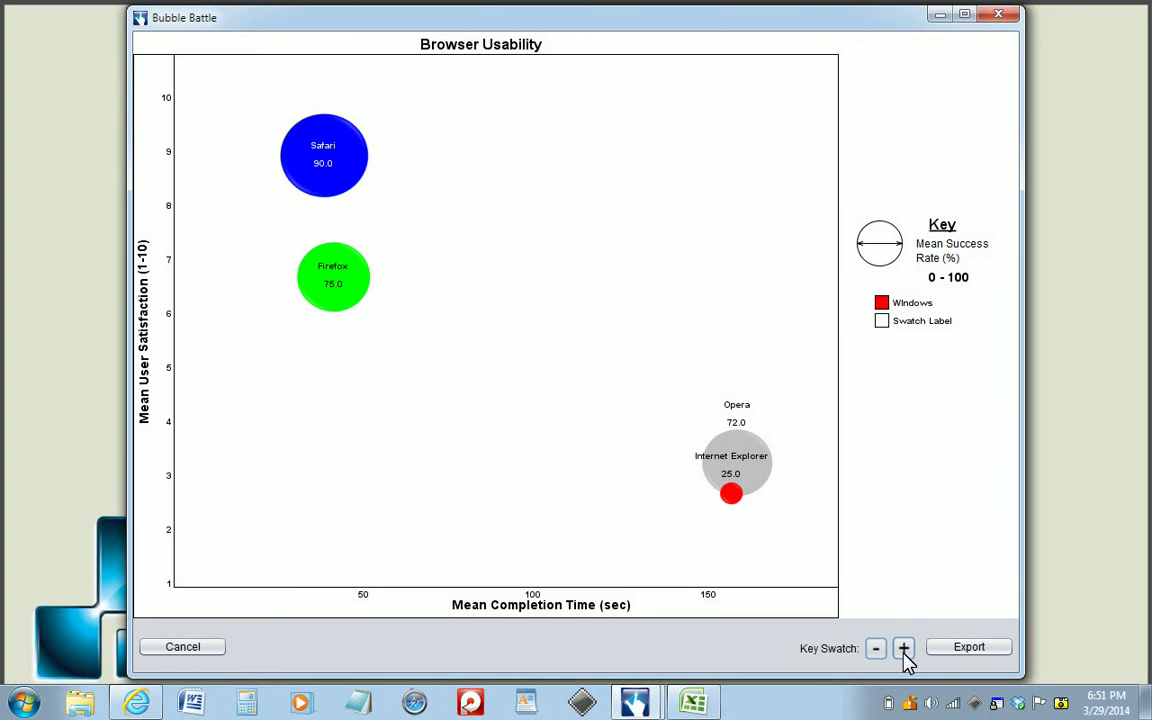
{"action": "left_click", "coordinate": [913, 322]}
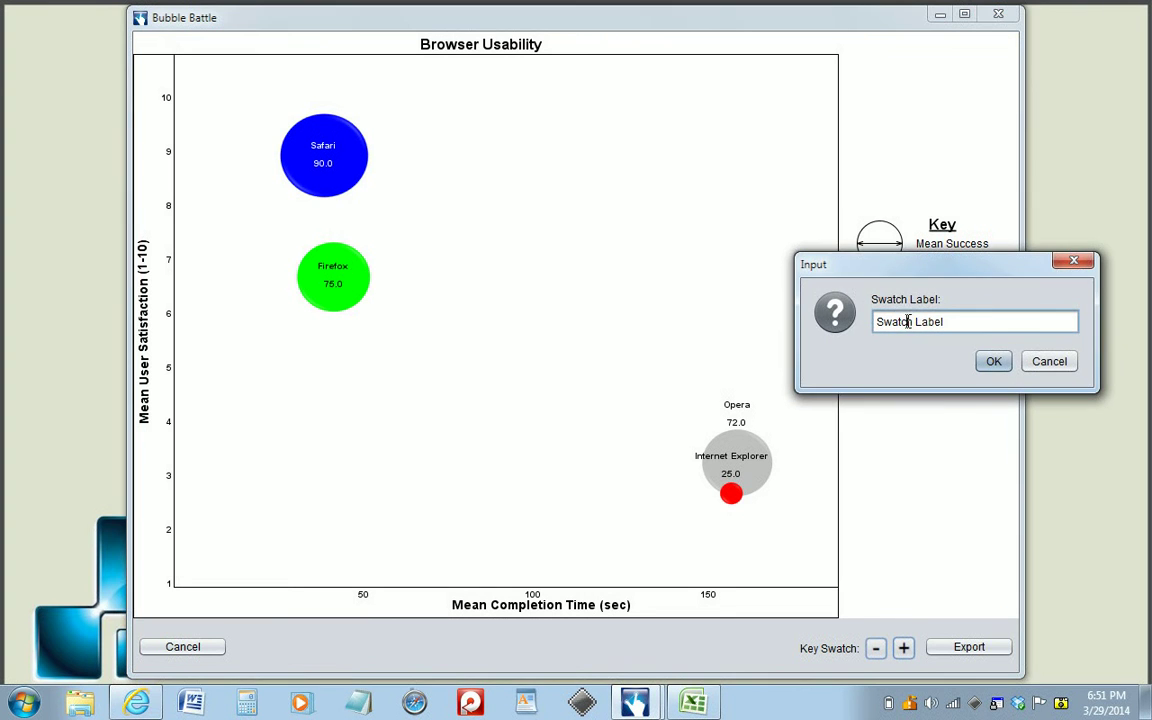
{"action": "left_click_drag", "start_coordinate": [905, 321], "coordinate": [863, 330]}
{"action": "type", "text": "Mac"}
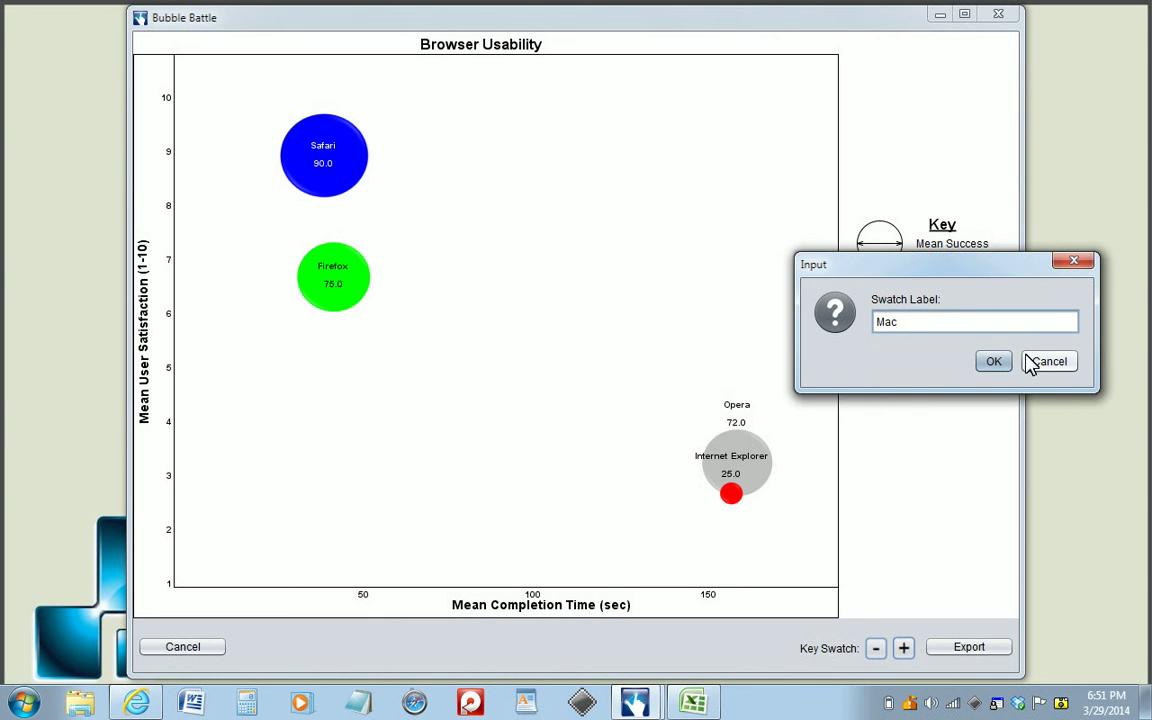
{"action": "left_click", "coordinate": [993, 362]}
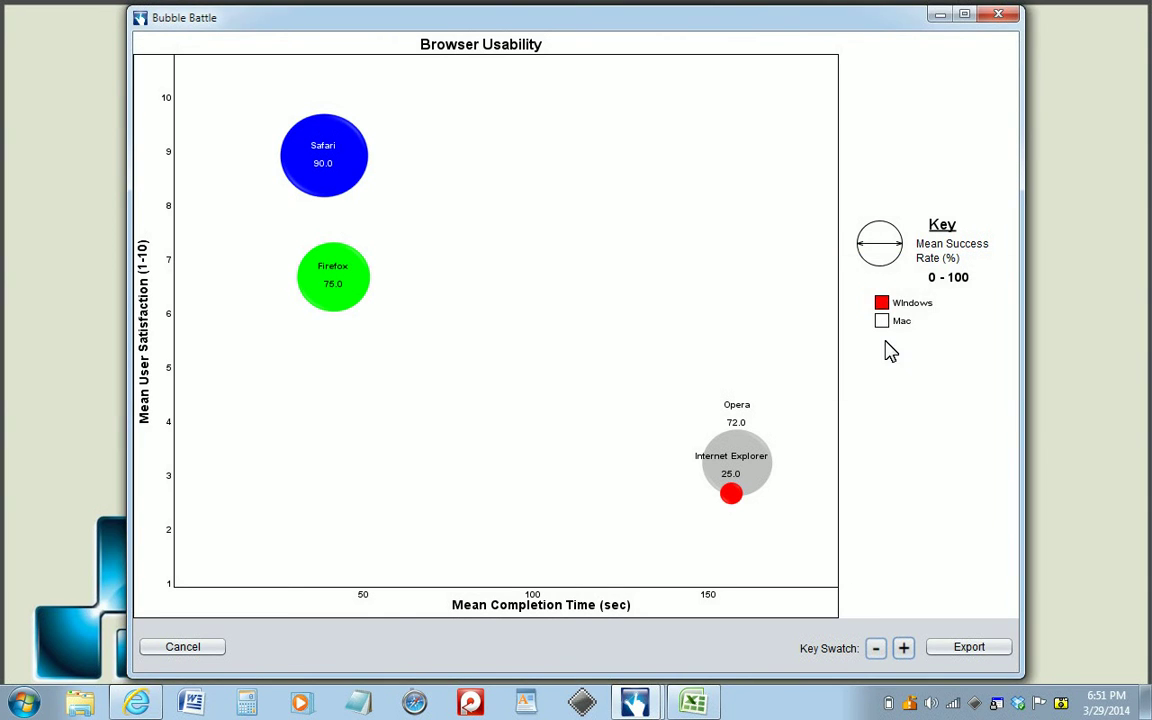
Set the Mac key swatch's colour to light cyan.
{"action": "left_click", "coordinate": [882, 322]}
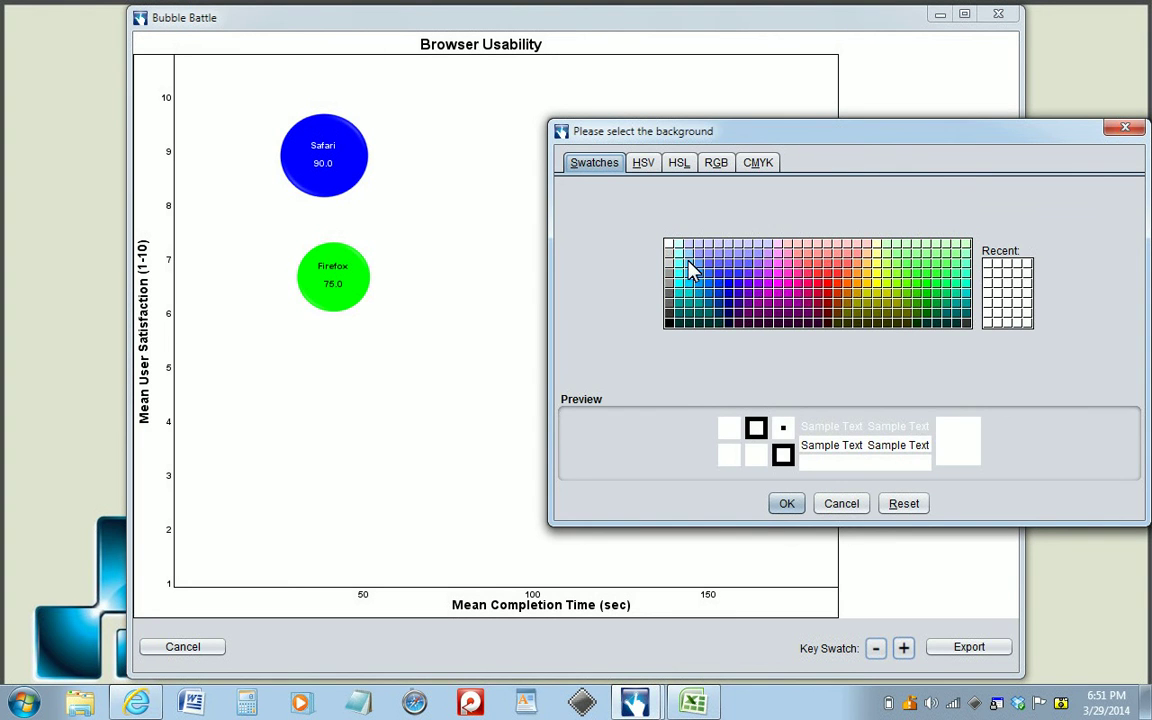
{"action": "left_click", "coordinate": [686, 264]}
{"action": "left_click", "coordinate": [790, 504]}
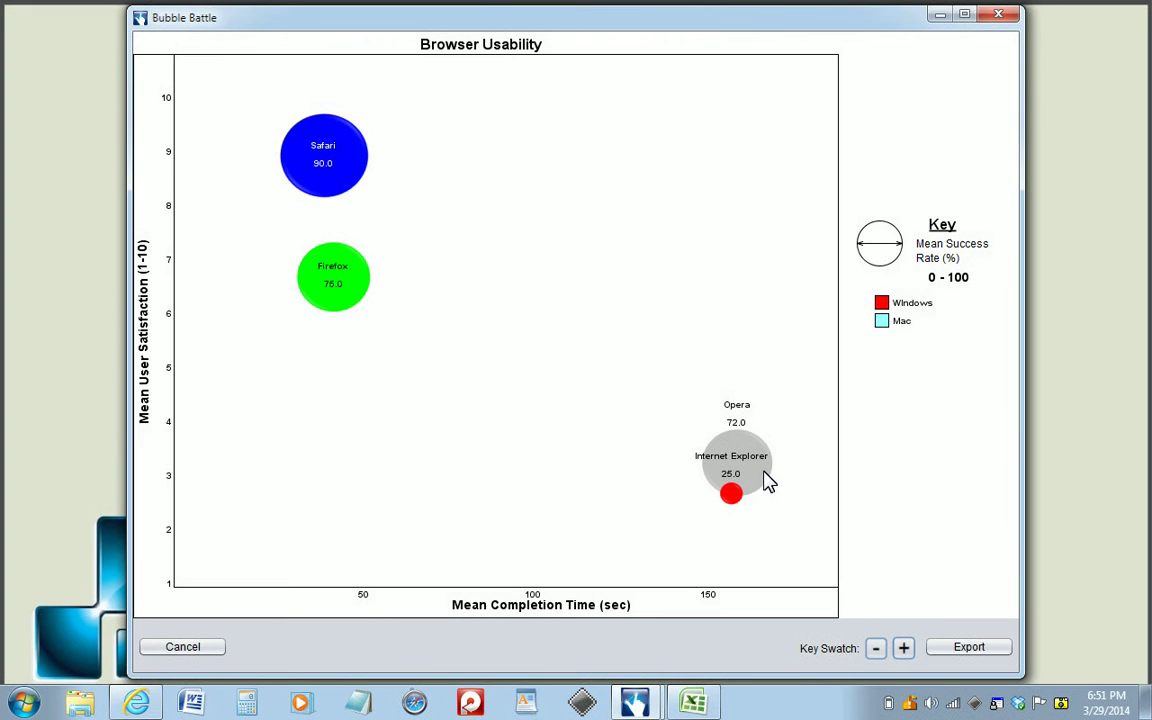
Recolour the Opera and Safari bubbles light cyan to match the Mac key swatch.
{"action": "left_click", "coordinate": [745, 450]}
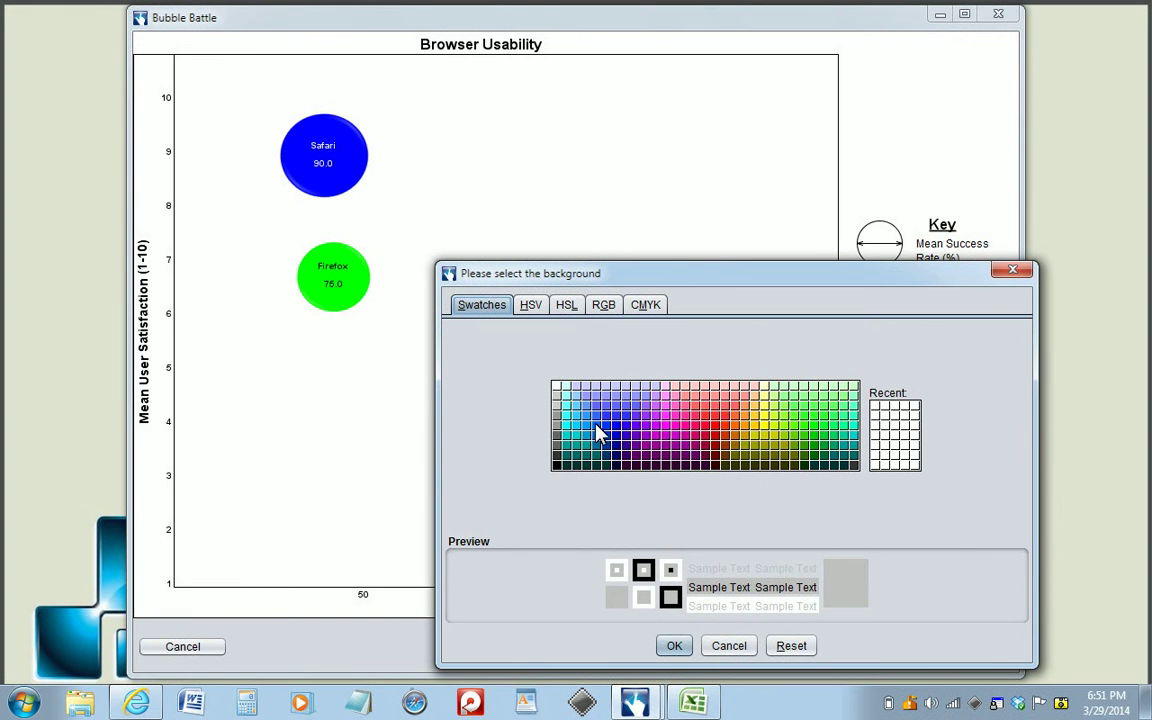
{"action": "left_click", "coordinate": [564, 400]}
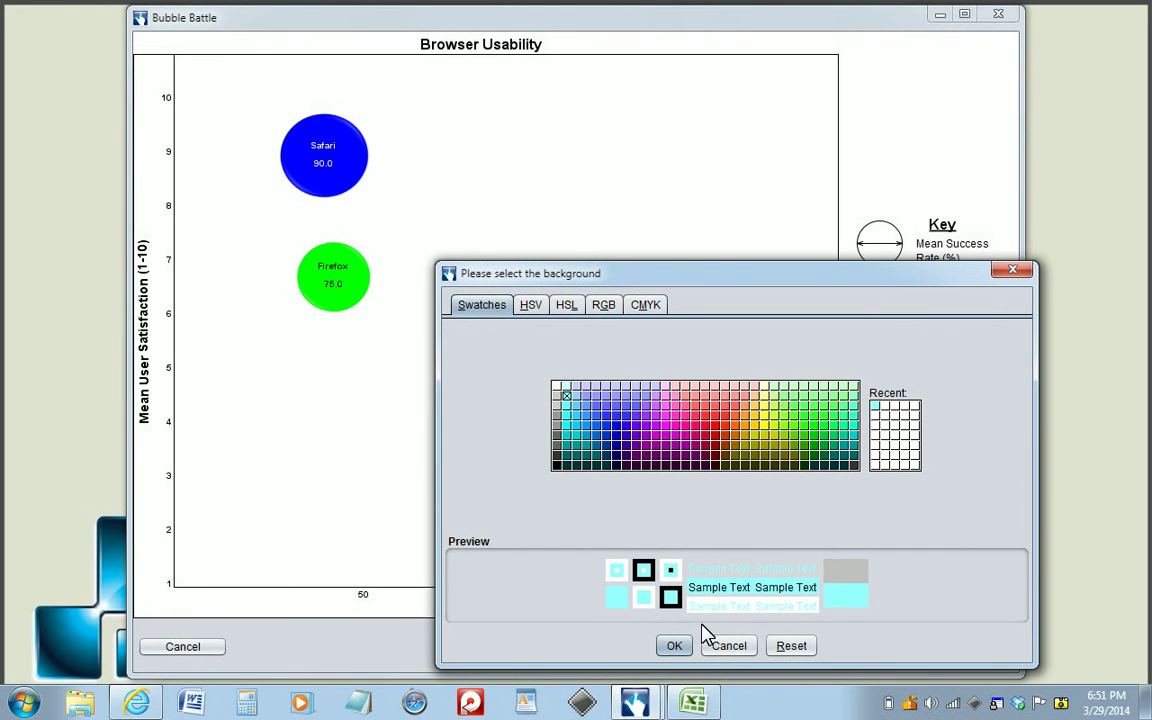
{"action": "left_click", "coordinate": [677, 647]}
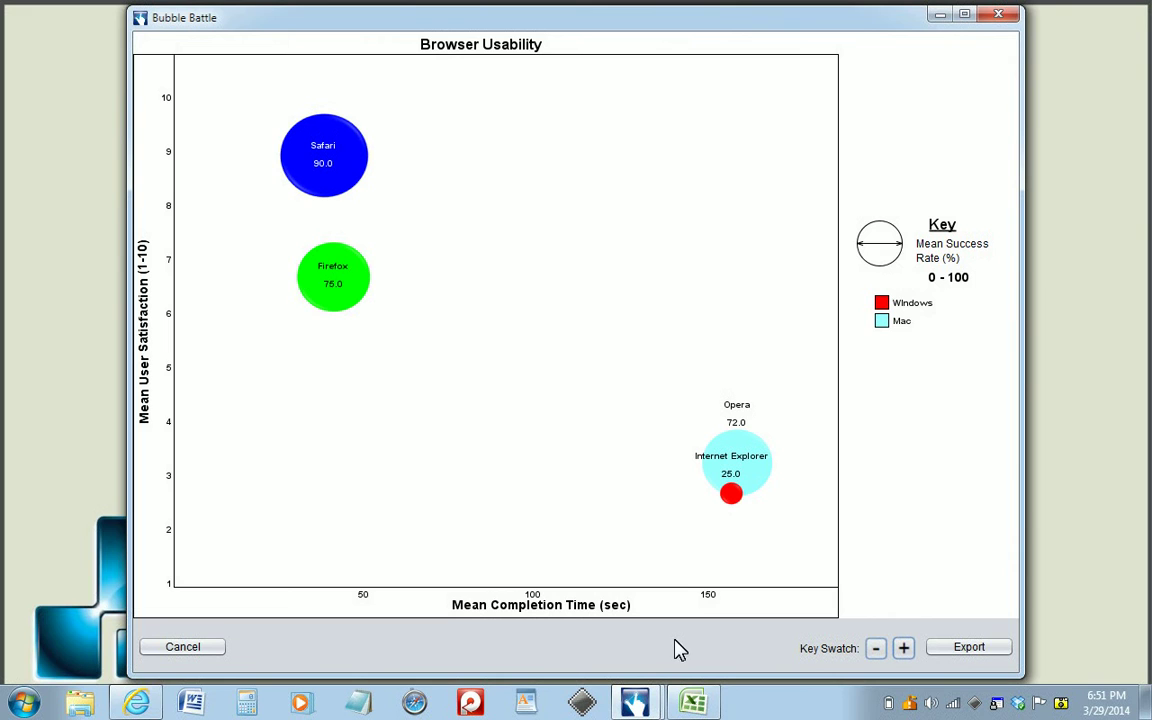
{"action": "left_click", "coordinate": [330, 128]}
{"action": "left_click", "coordinate": [155, 147]}
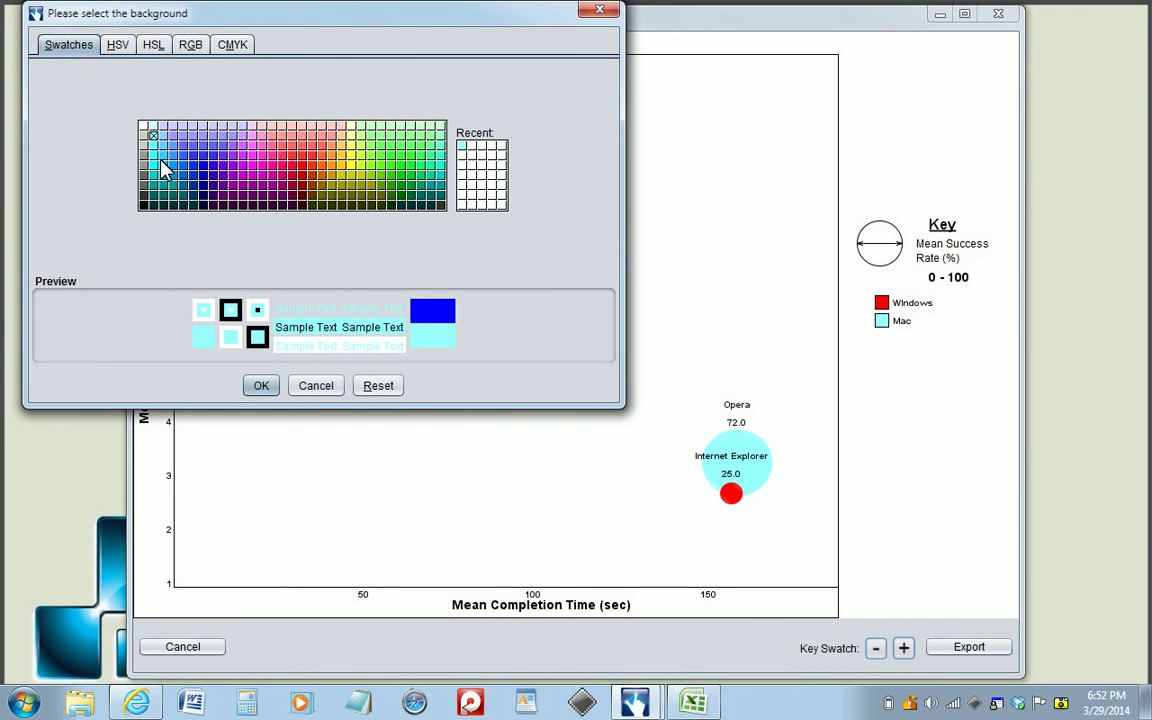
{"action": "left_click", "coordinate": [259, 388]}
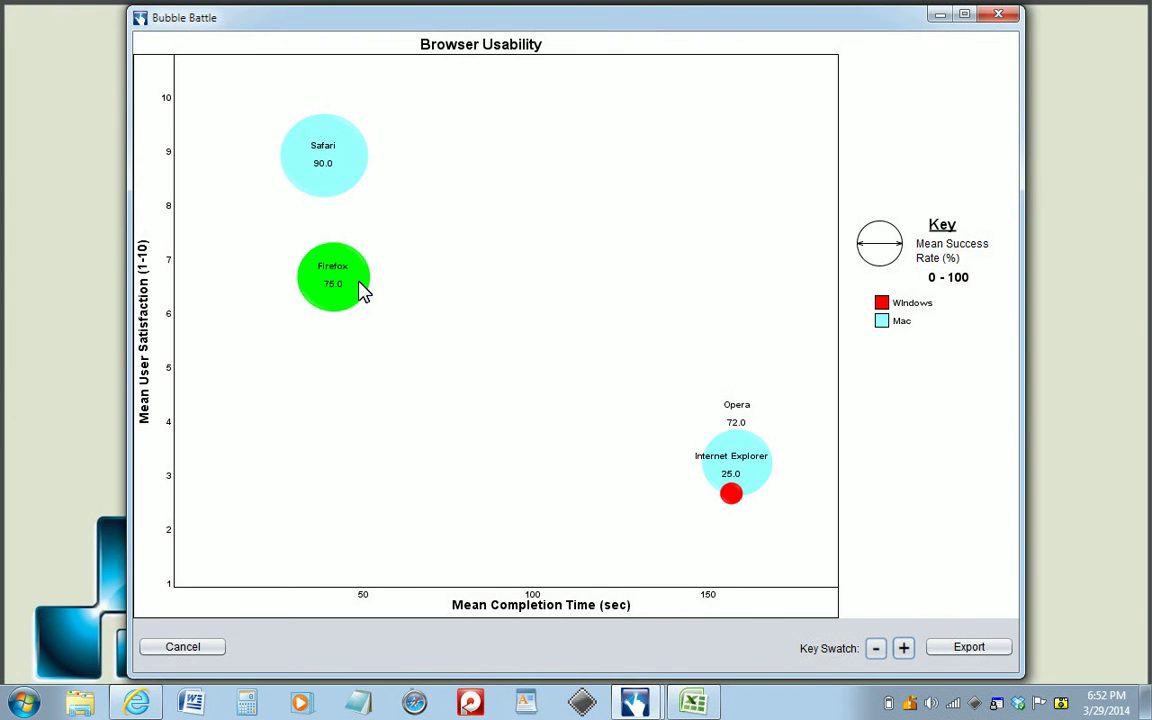
Recolour the Firefox bubble red with the colour code FF0000.
{"action": "left_click", "coordinate": [366, 290]}
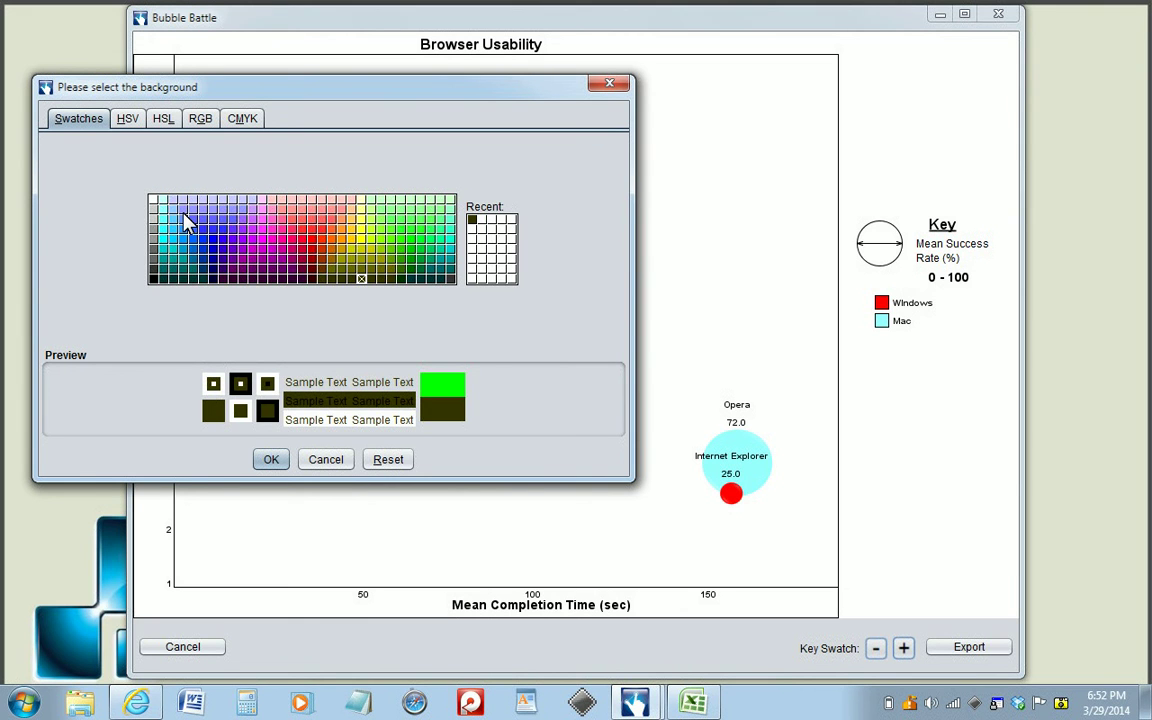
{"action": "left_click", "coordinate": [199, 120]}
{"action": "left_click_drag", "start_coordinate": [604, 327], "coordinate": [543, 327]}
{"action": "double_click", "coordinate": [543, 327]}
{"action": "type", "text": "FF00"}
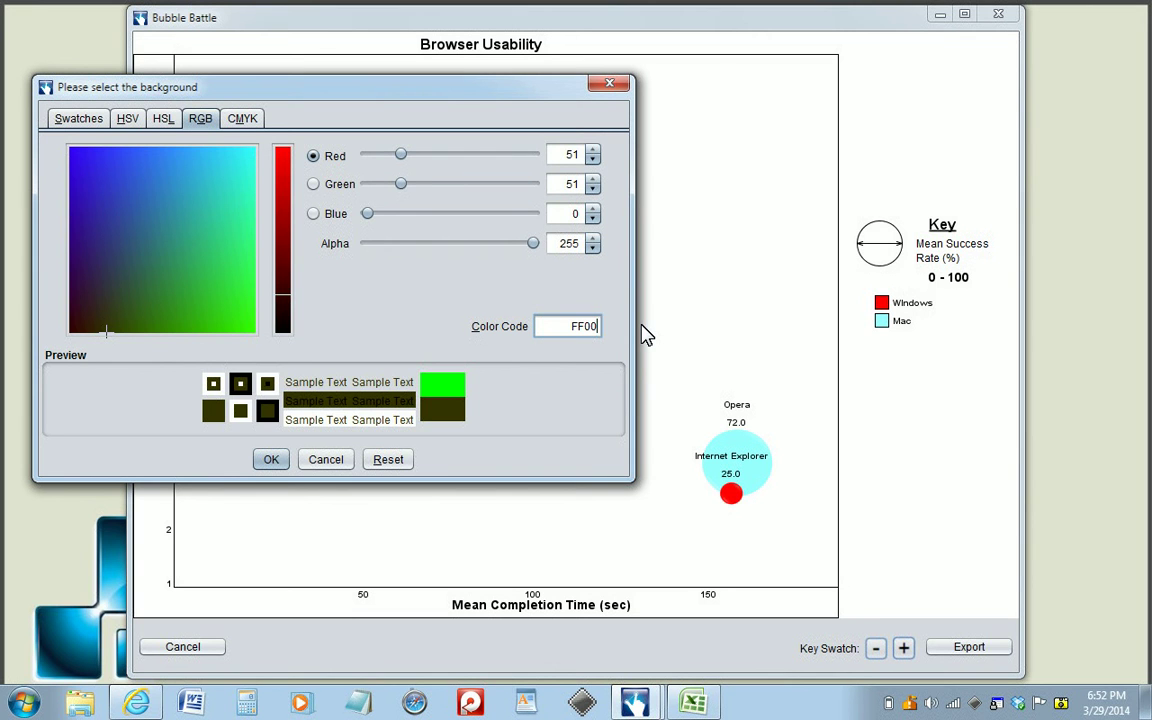
{"action": "type", "text": "00"}
{"action": "key", "text": "Return"}
{"action": "left_click", "coordinate": [271, 460]}
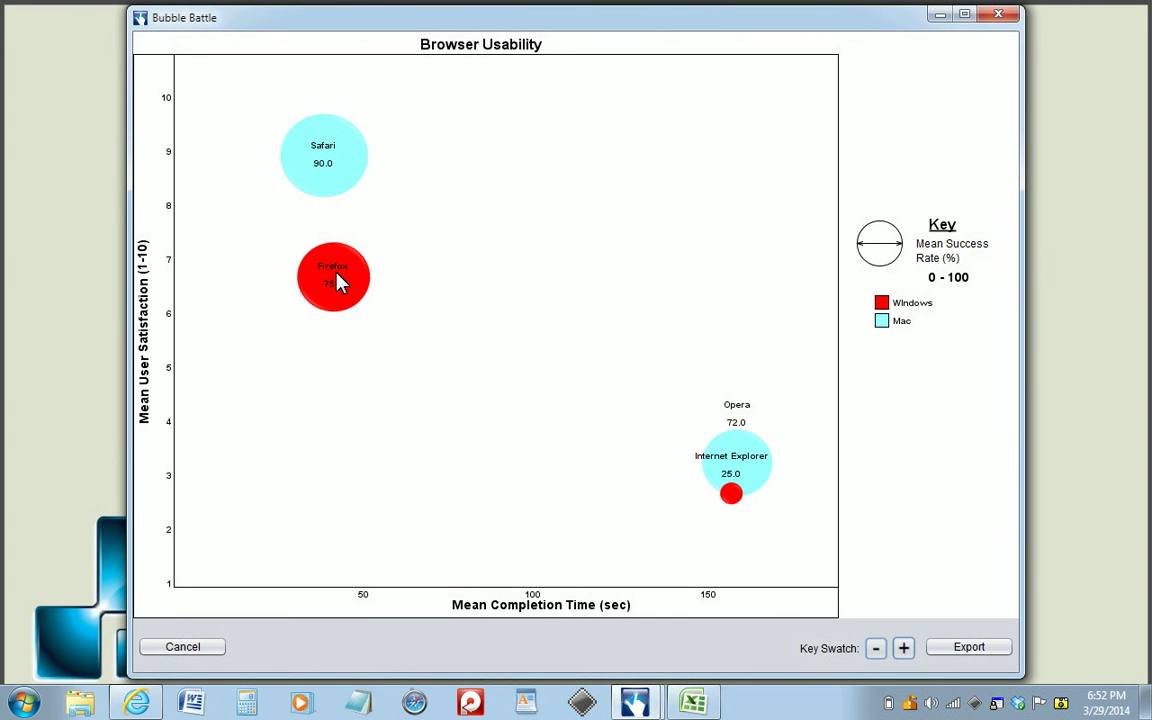
Export the graph and open the exported image BrowserUsabilityData_BBtemplate.png from the results folder.
{"action": "left_click", "coordinate": [969, 647]}
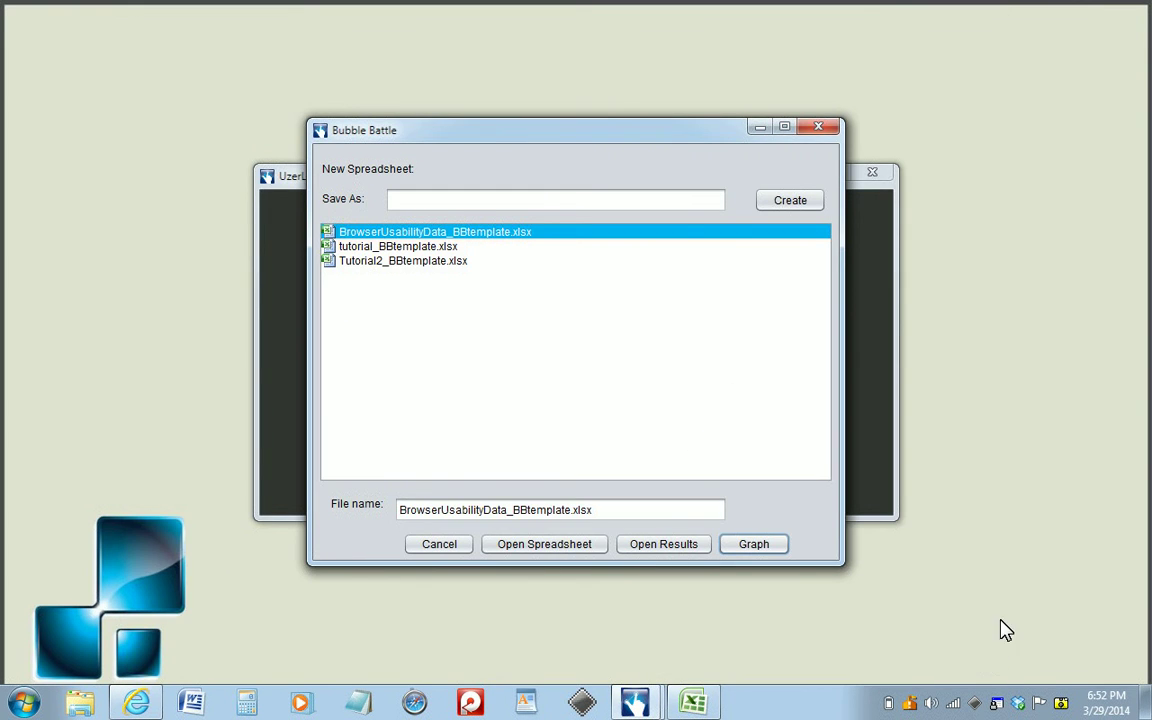
{"action": "left_click", "coordinate": [668, 550]}
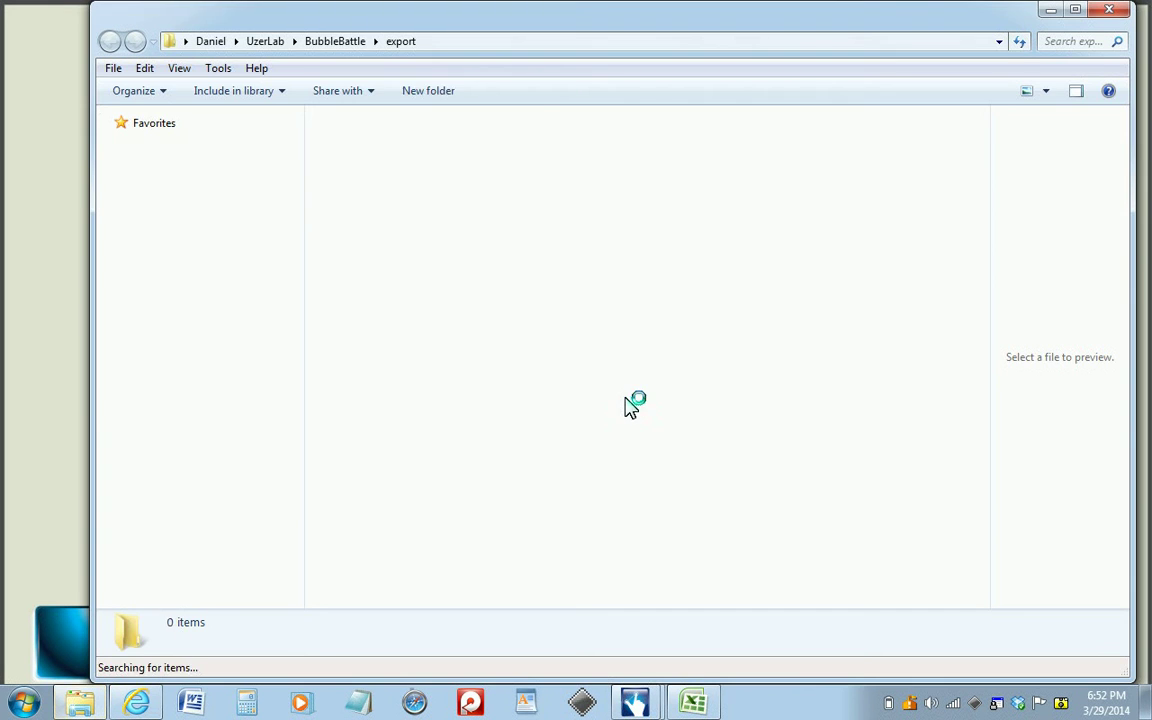
{"action": "left_click", "coordinate": [386, 182]}
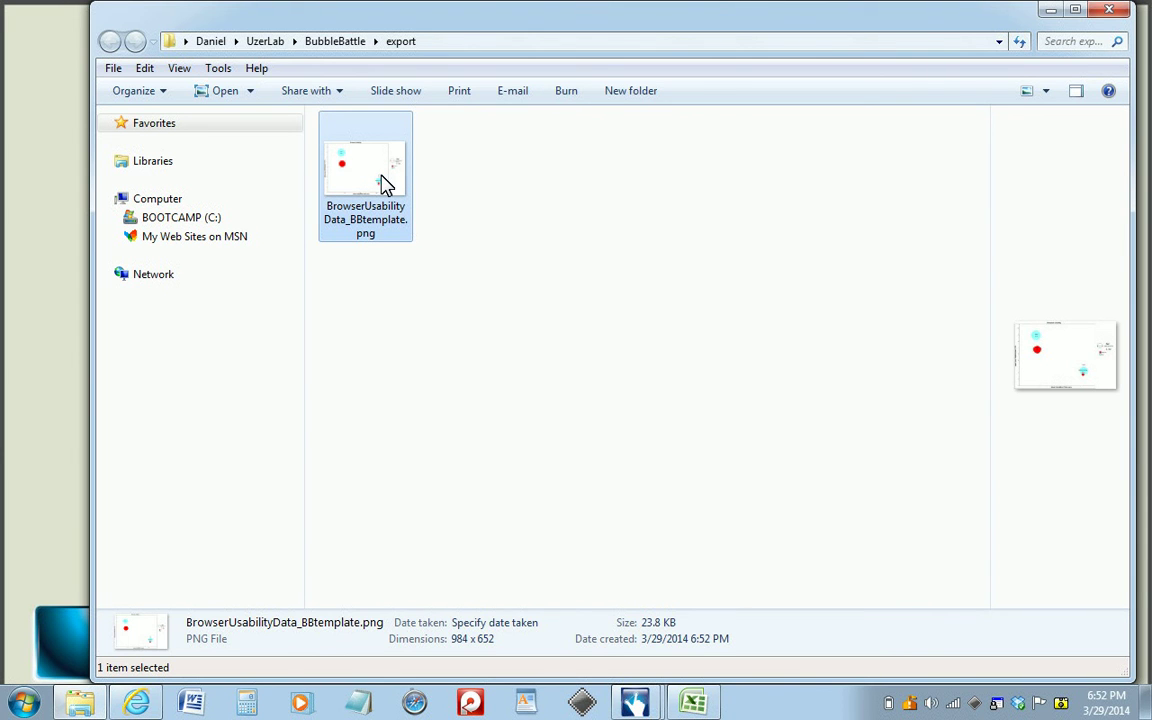
{"action": "double_click", "coordinate": [386, 182]}
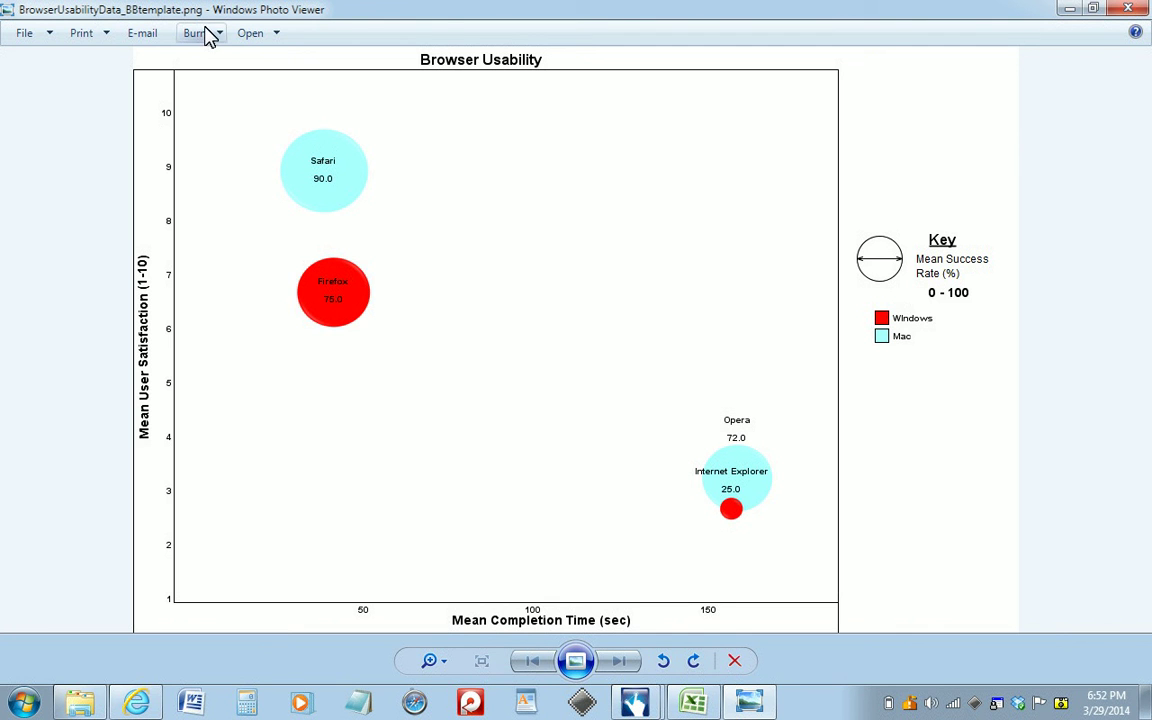
Close the exported image, its results folder and the Bubble Battle window to return to the UzerLab launcher.
{"action": "left_click", "coordinate": [1130, 9]}
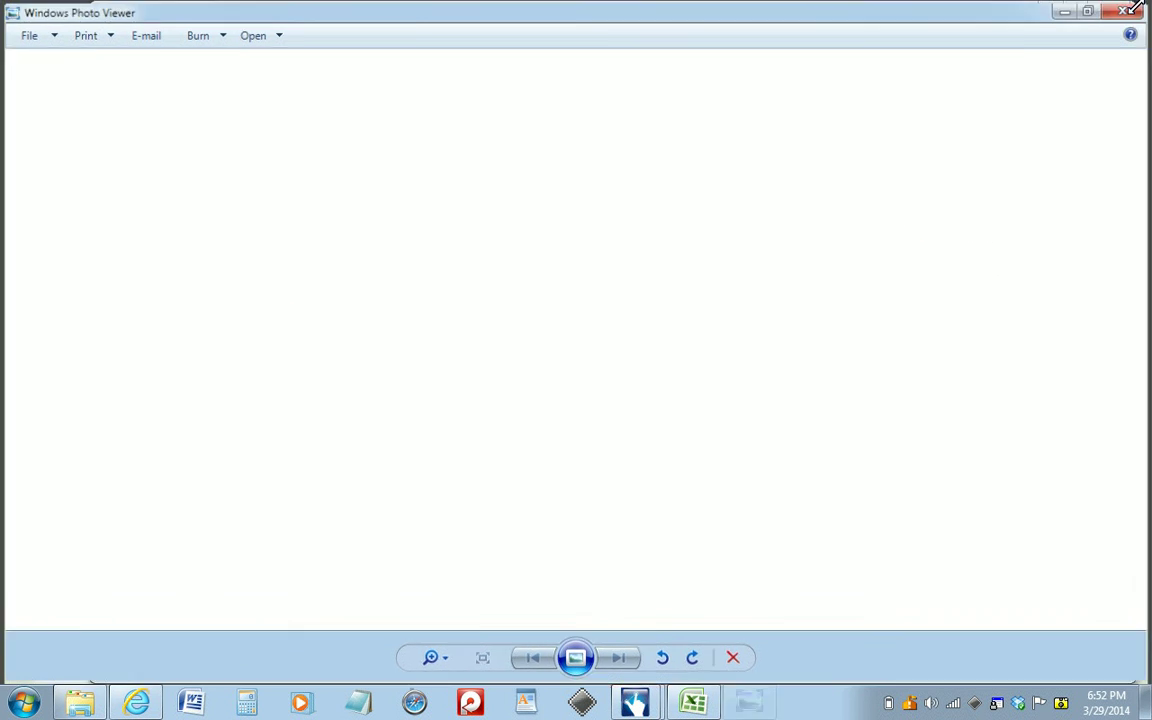
{"action": "left_click", "coordinate": [1100, 10]}
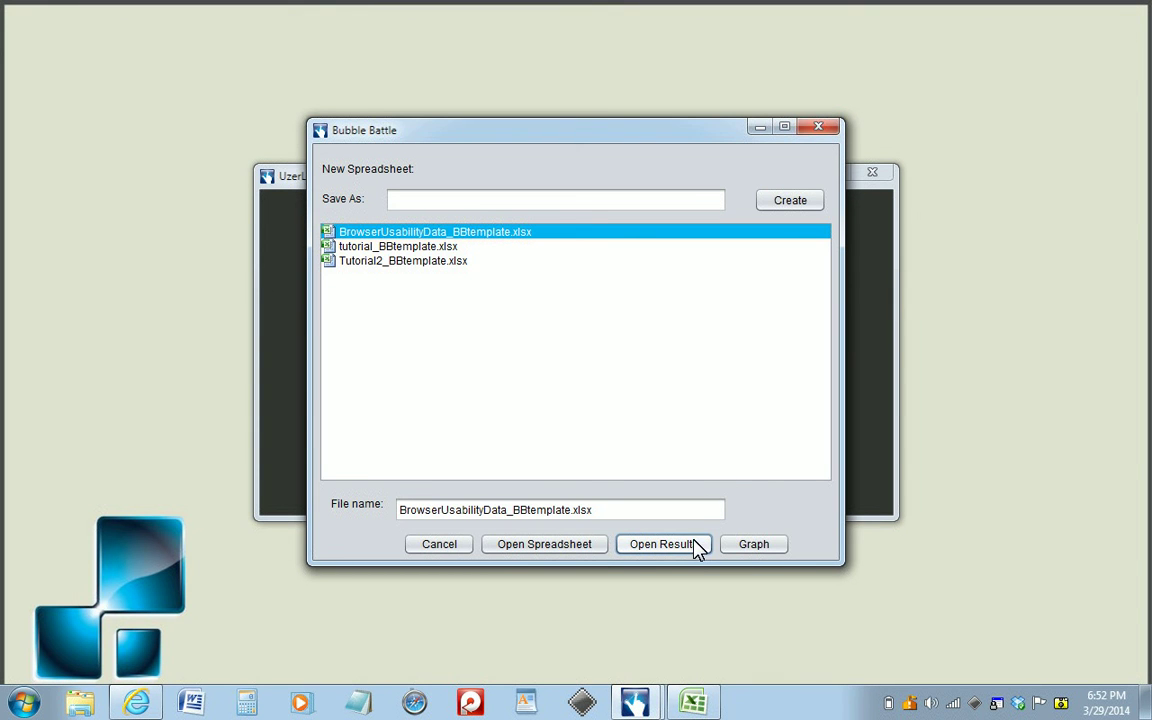
{"action": "left_click", "coordinate": [820, 124]}
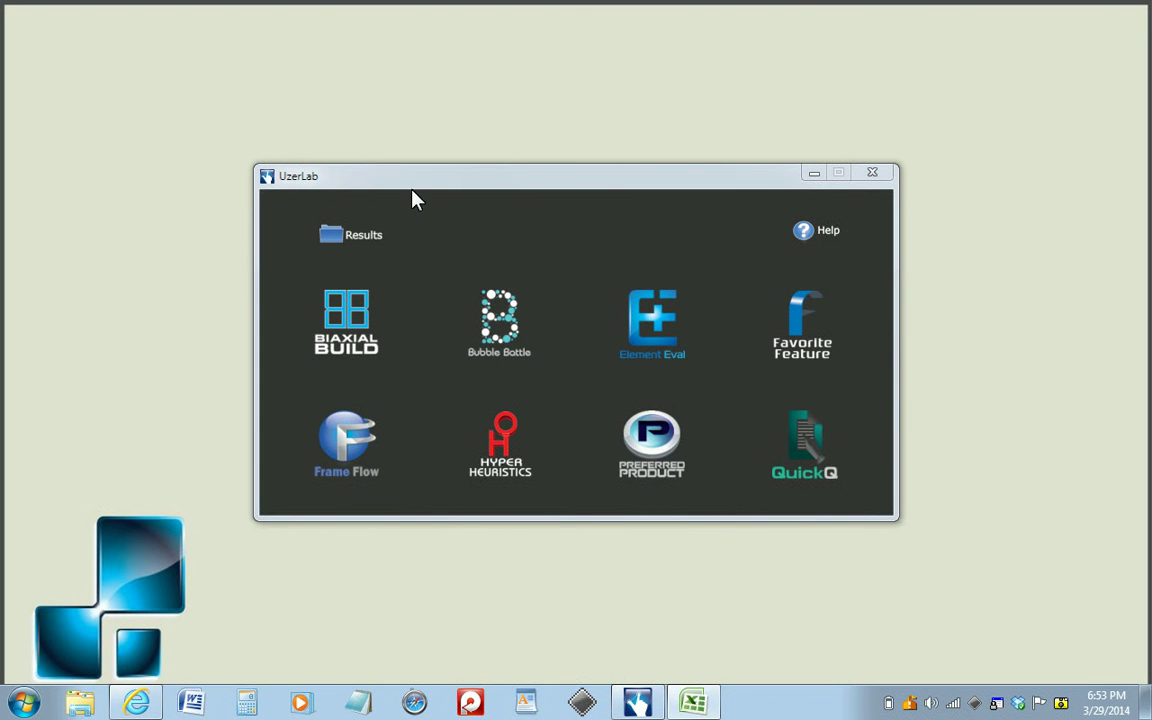
Open the export folder inside BubbleBattle from the UzerLab results to check the exported graph image, and close the folder.
{"action": "left_click", "coordinate": [355, 238]}
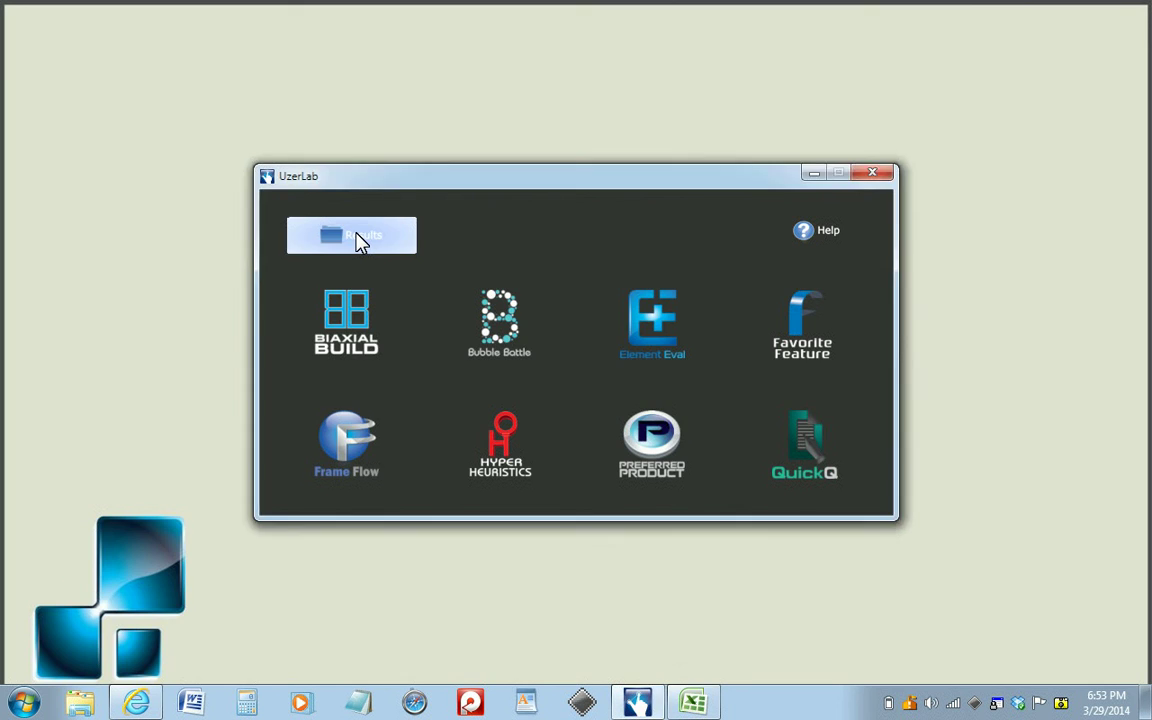
{"action": "double_click", "coordinate": [404, 164]}
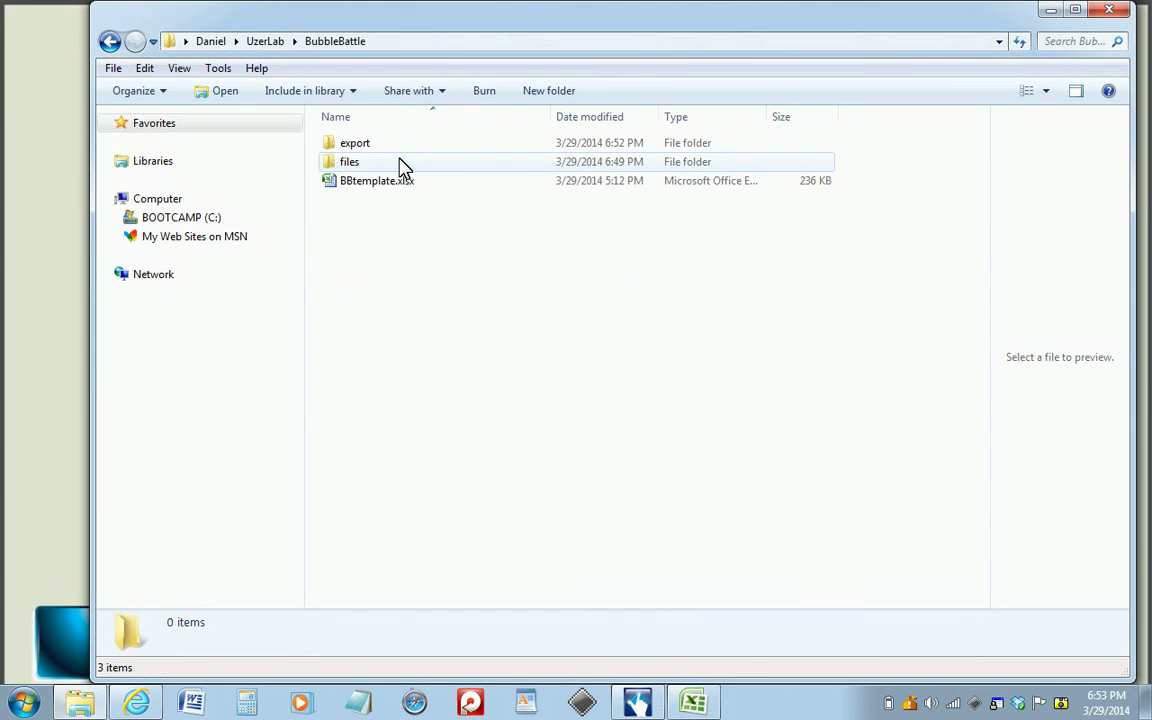
{"action": "left_click", "coordinate": [385, 152]}
{"action": "double_click", "coordinate": [385, 152]}
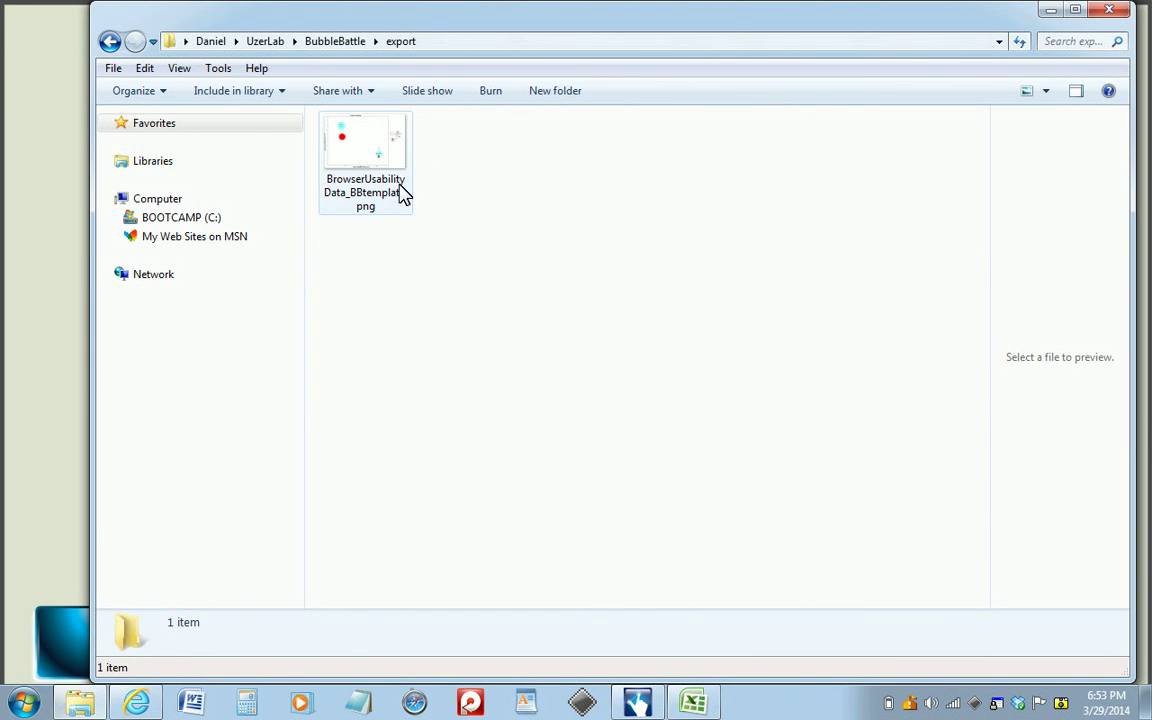
{"action": "left_click", "coordinate": [1106, 11]}
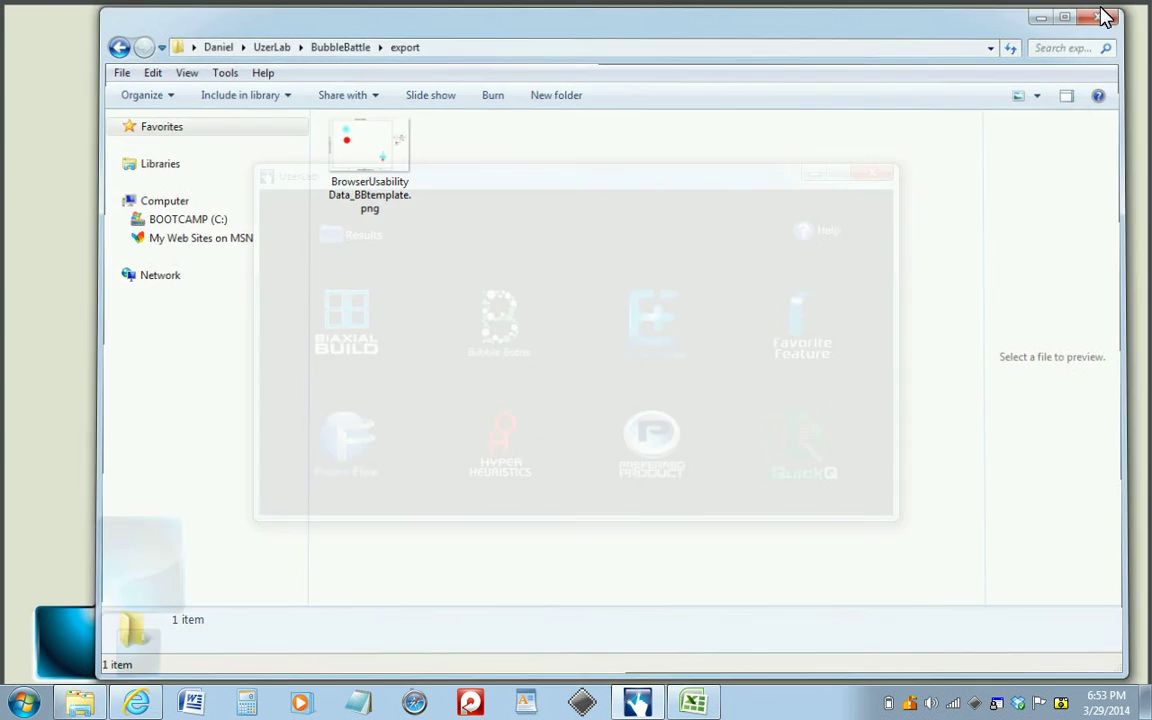